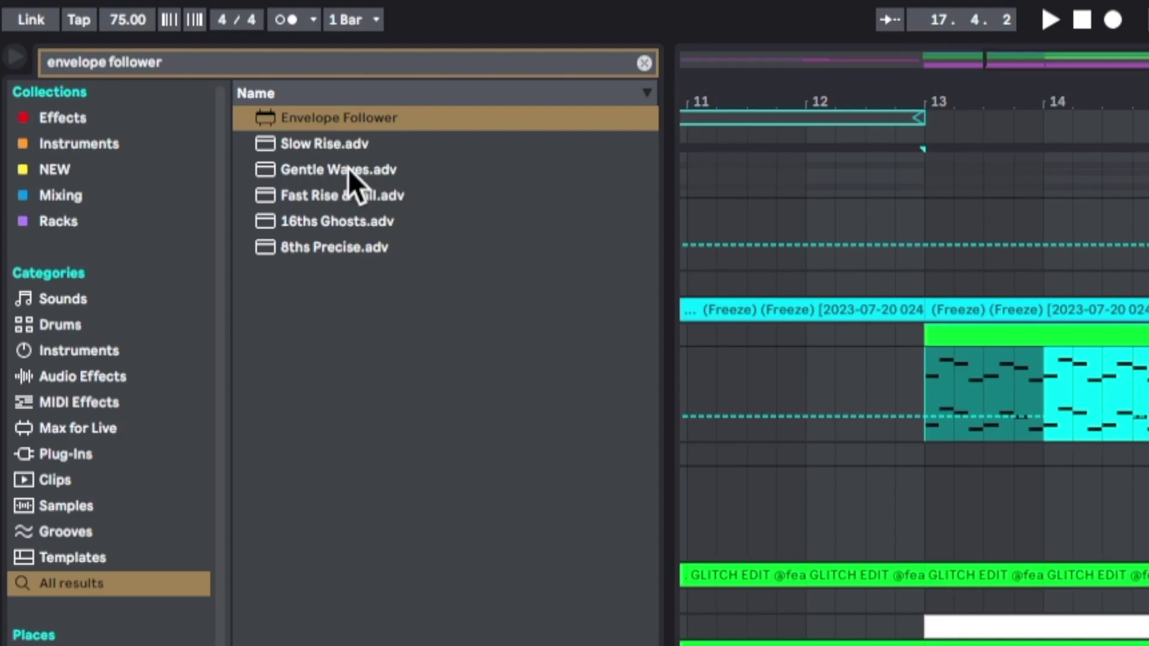
Add an Envelope Follower to the 808 track and set its output range to 50% and 0%.
left_click_drag(308, 116, 1137, 644)
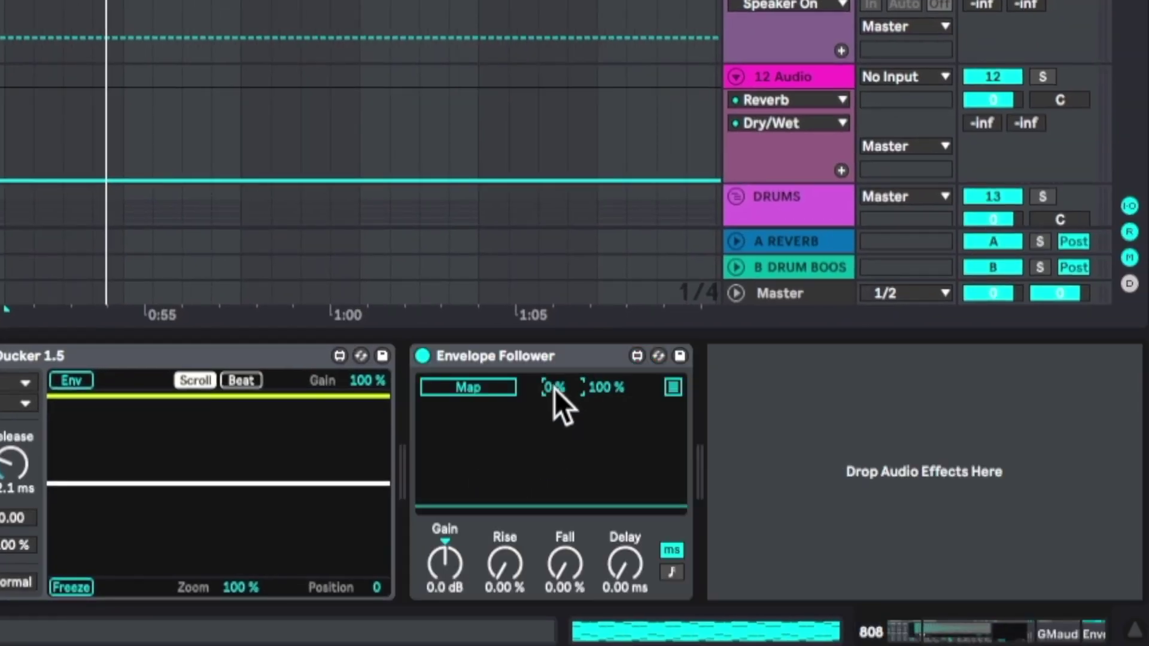
type("5")
key("BackSpace")
type("0")
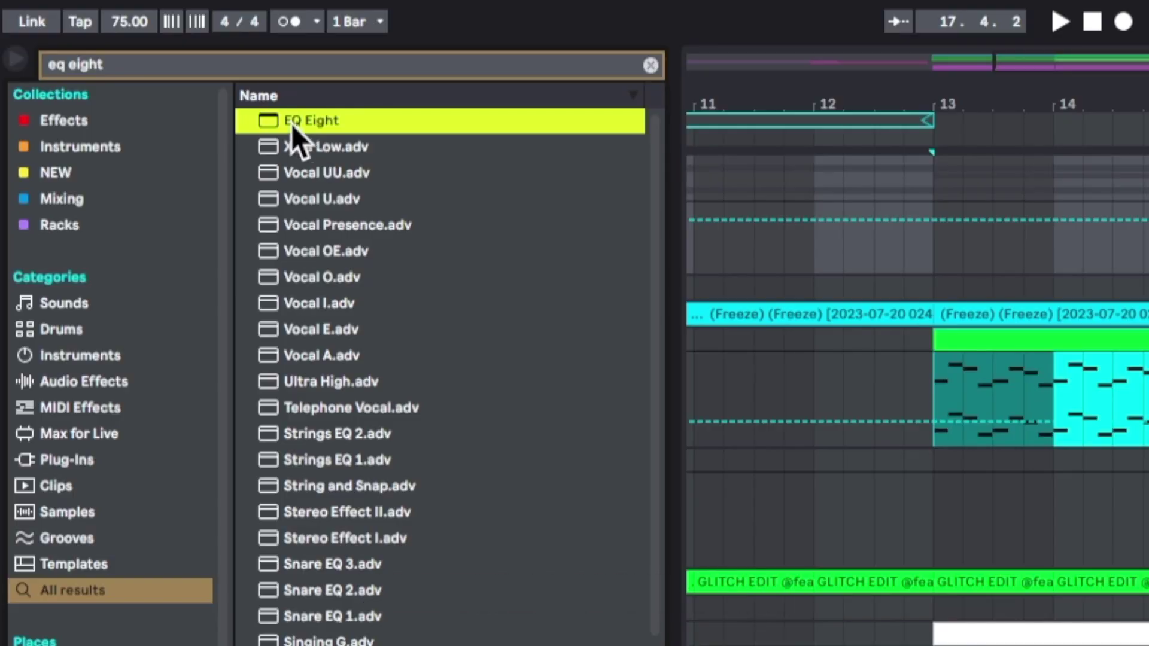
Load EQ Eight onto the track and play the arrangement to hear it.
double_click(290, 120)
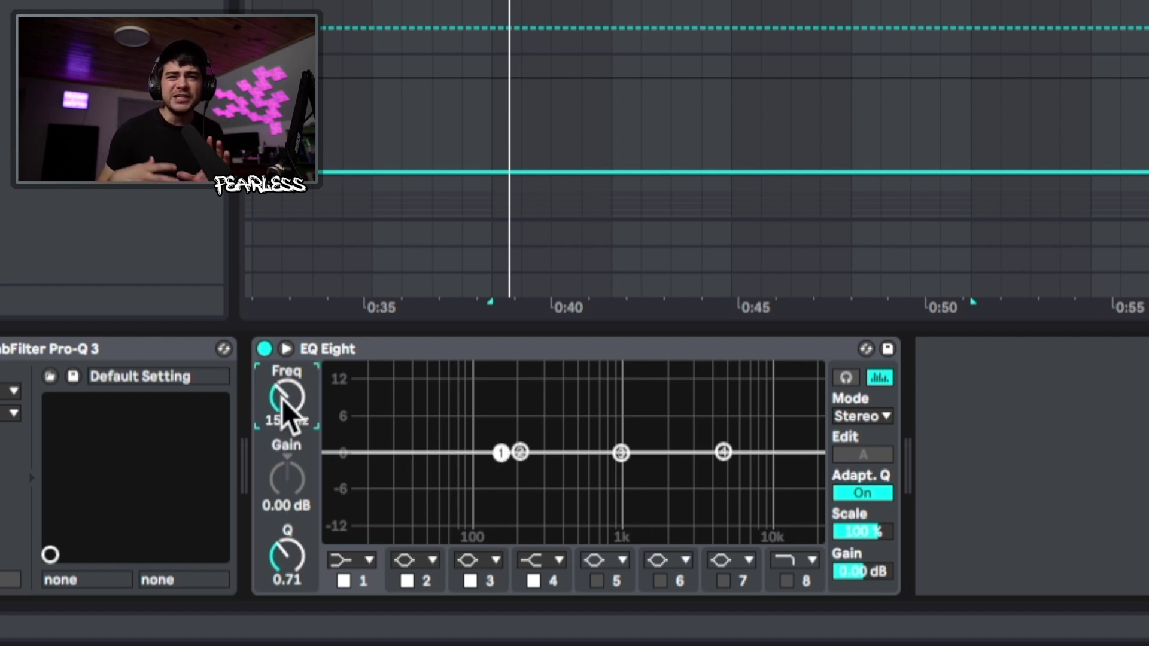
key("space")
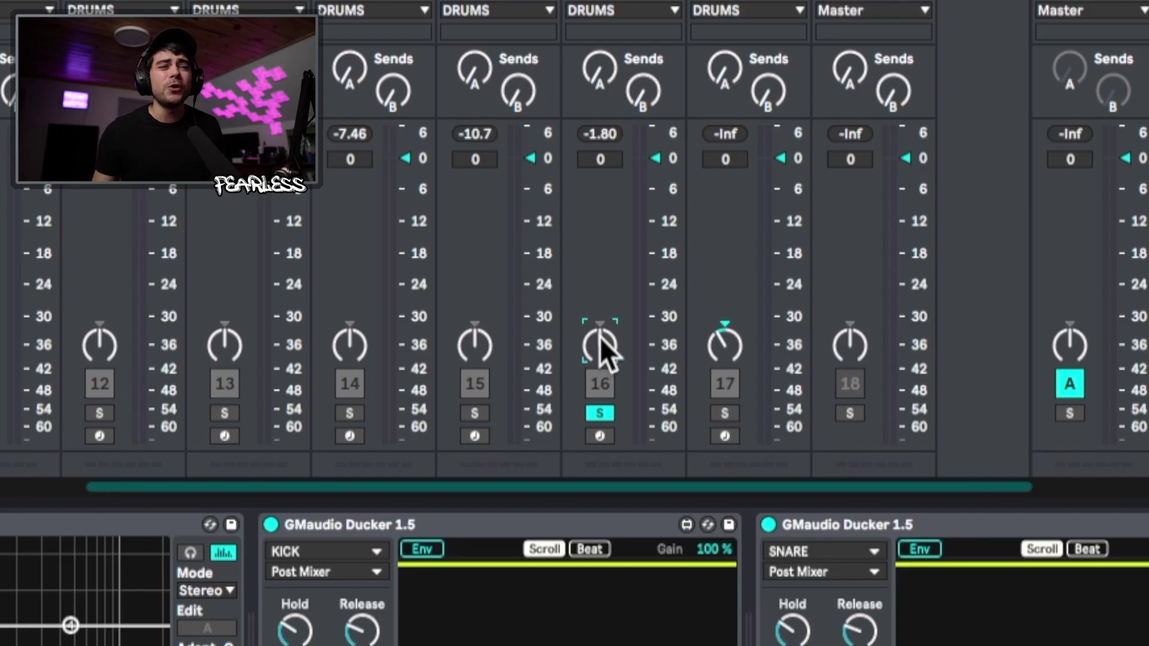
Put channel 16's pan control into Split Stereo Pan Mode.
right_click(601, 341)
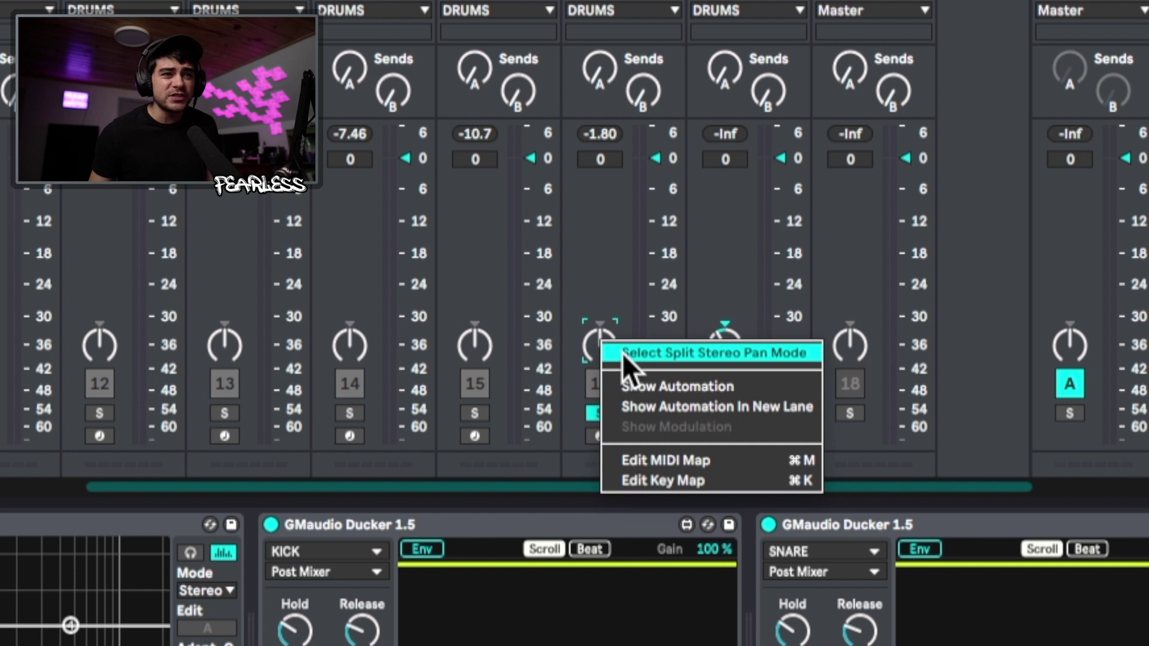
left_click(626, 349)
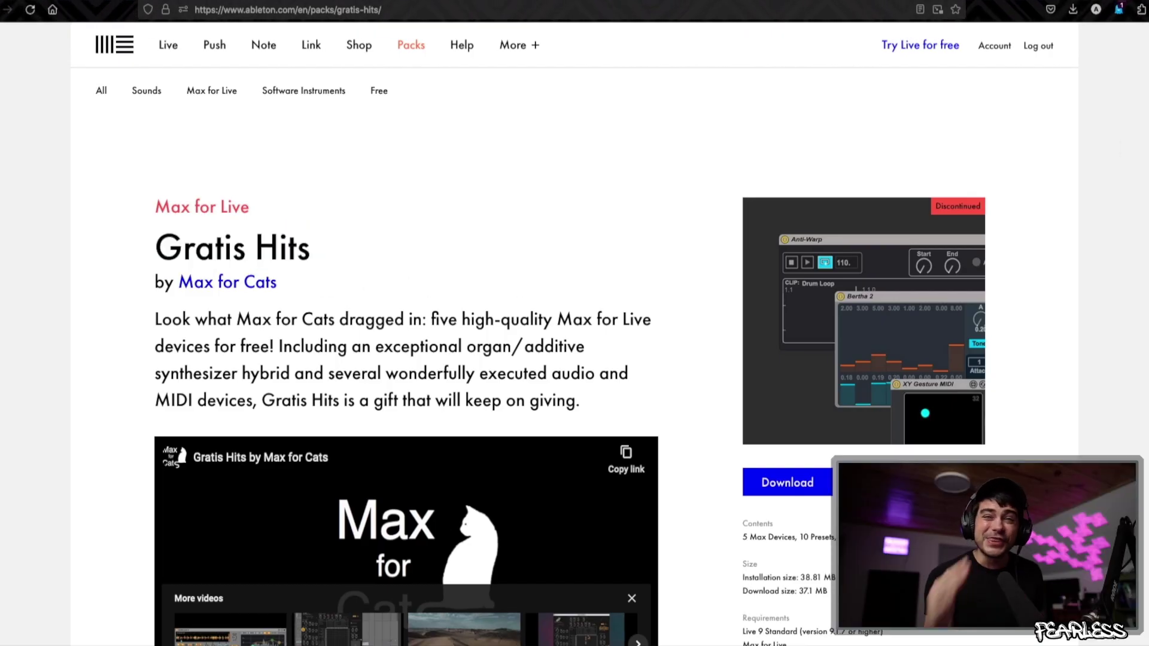
Scroll the Gratis Hits page down to MIDI Monitor, then toggle solo on the DRUMS group.
scroll(574, 335, "down", 10)
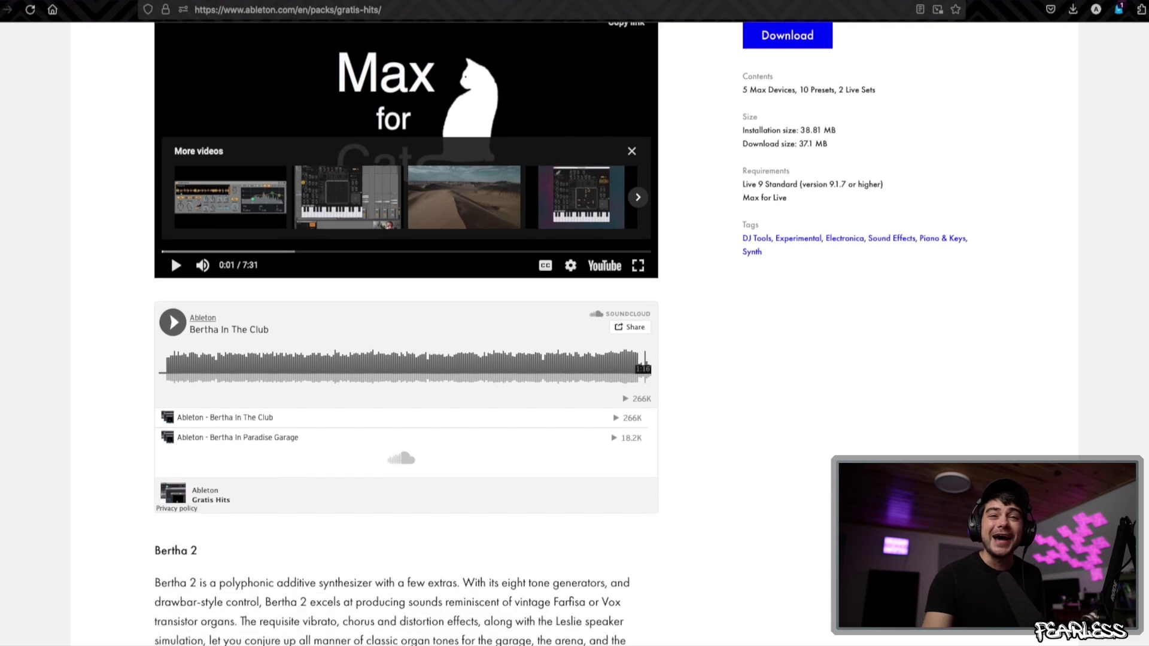
scroll(1145, 353, "down", 10)
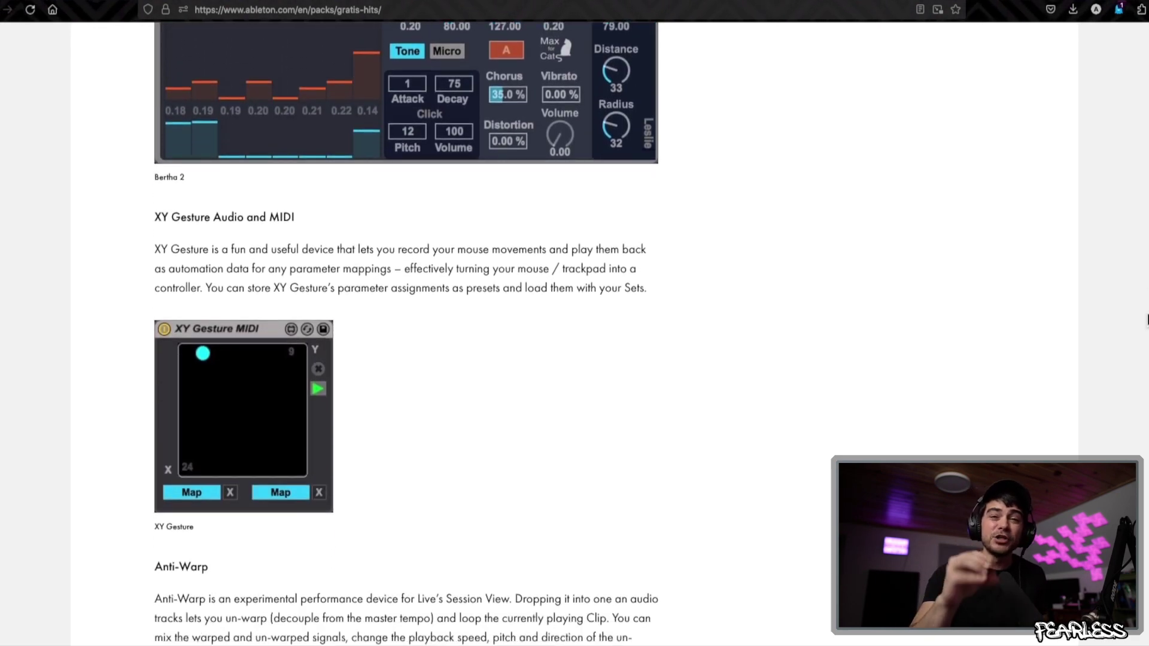
scroll(1146, 353, "down", 10)
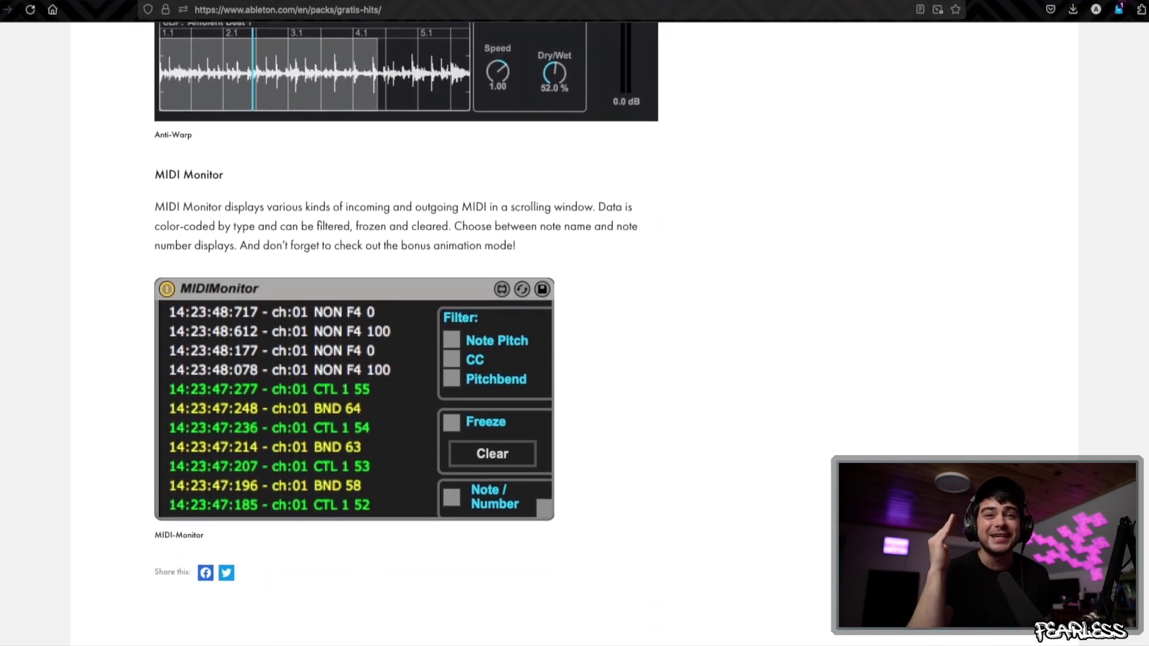
scroll(1145, 354, "down", 1)
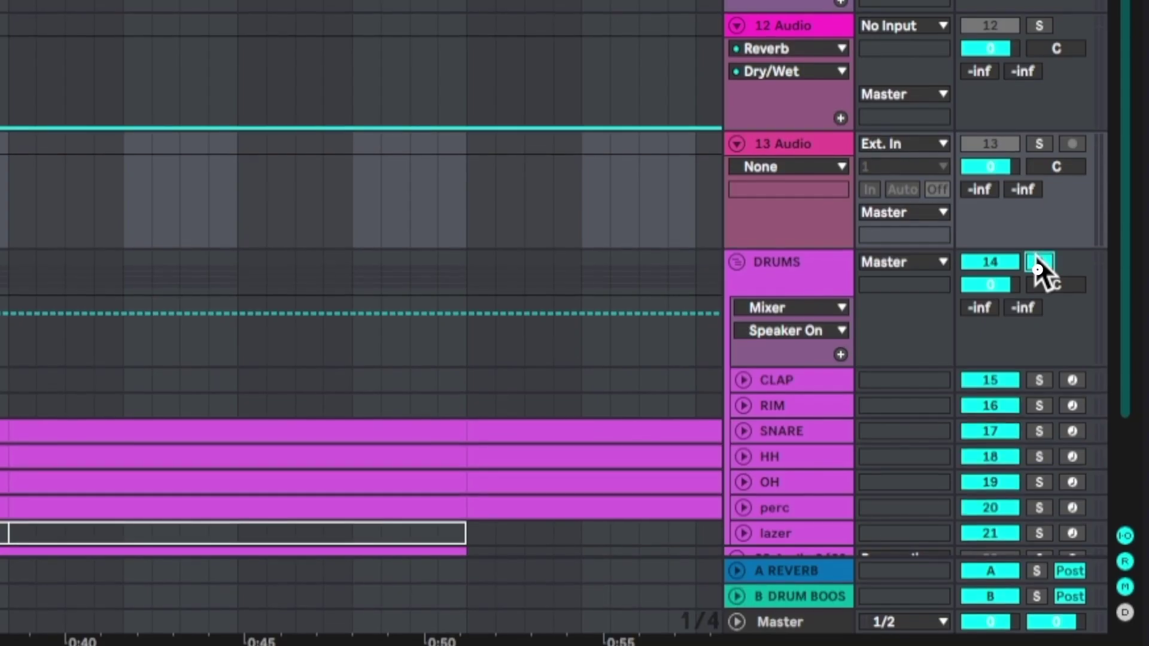
left_click(1039, 267)
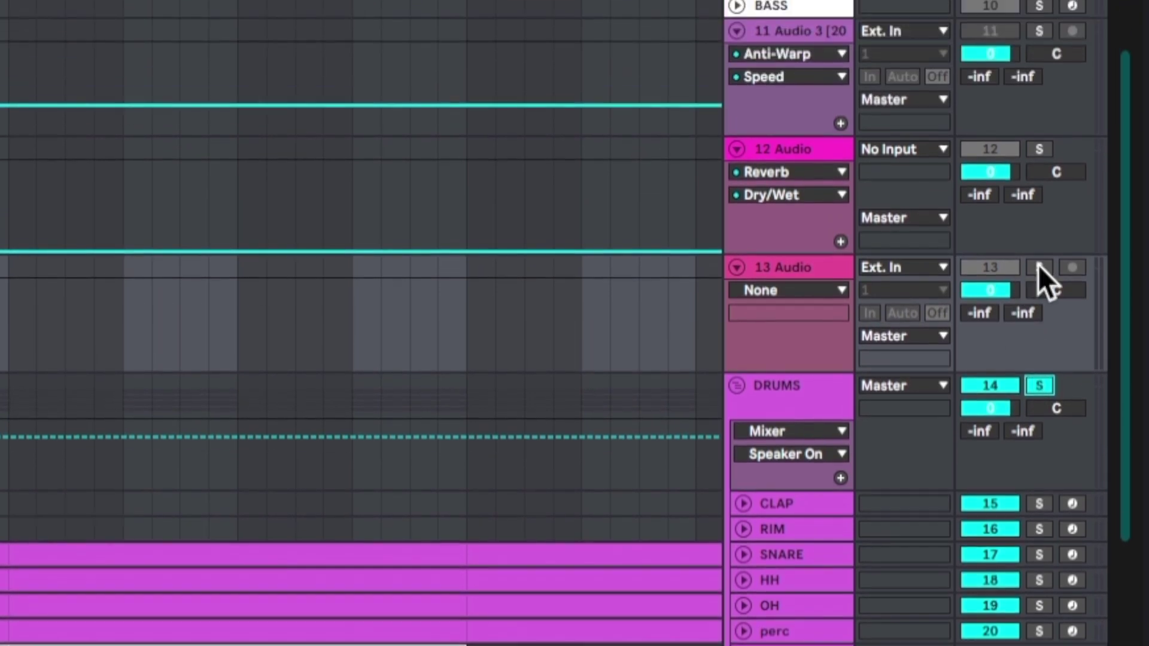
Solo 13 Audio, set its input to Resampling, and arm it for recording.
left_click(1040, 169)
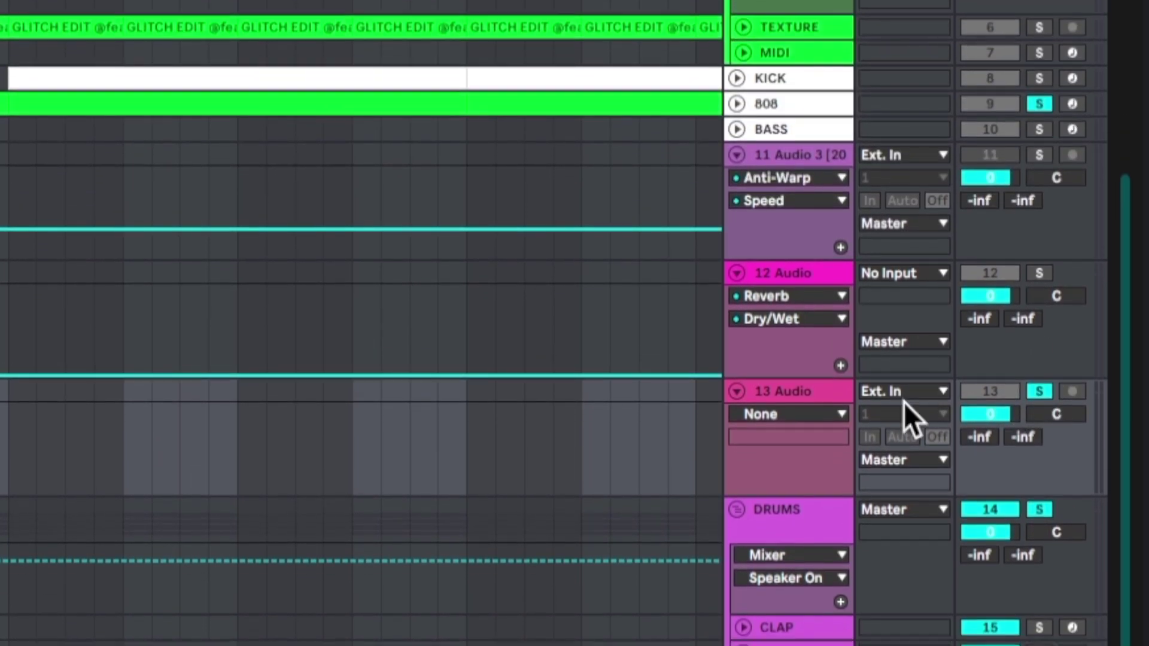
left_click(903, 369)
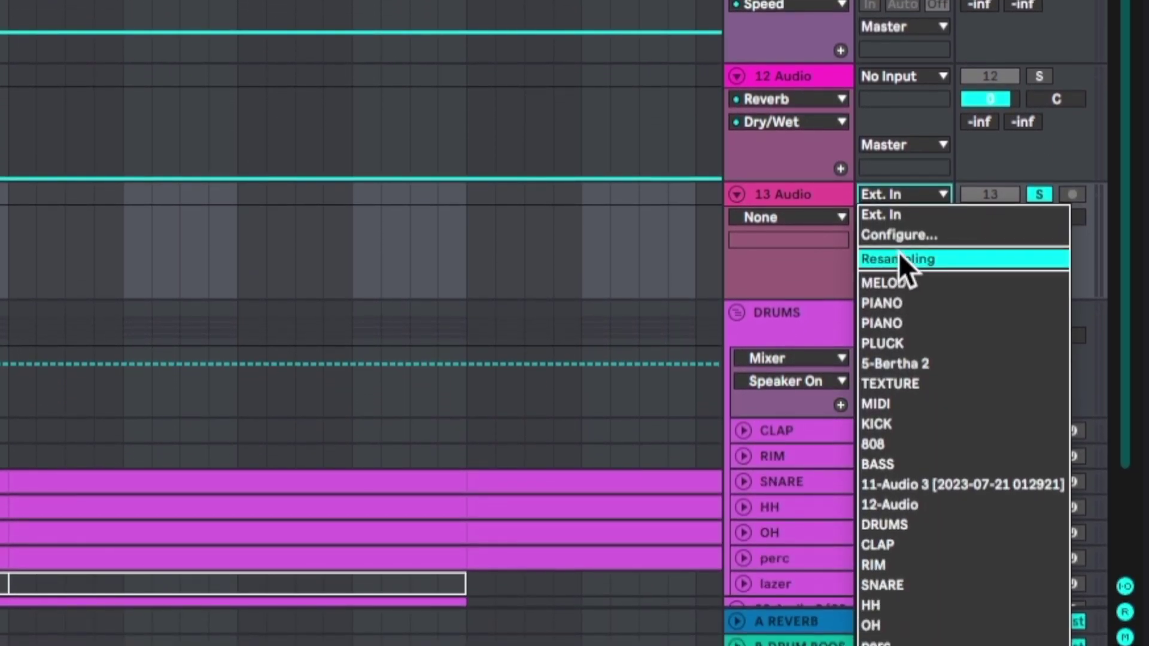
left_click(899, 263)
left_click(1074, 199)
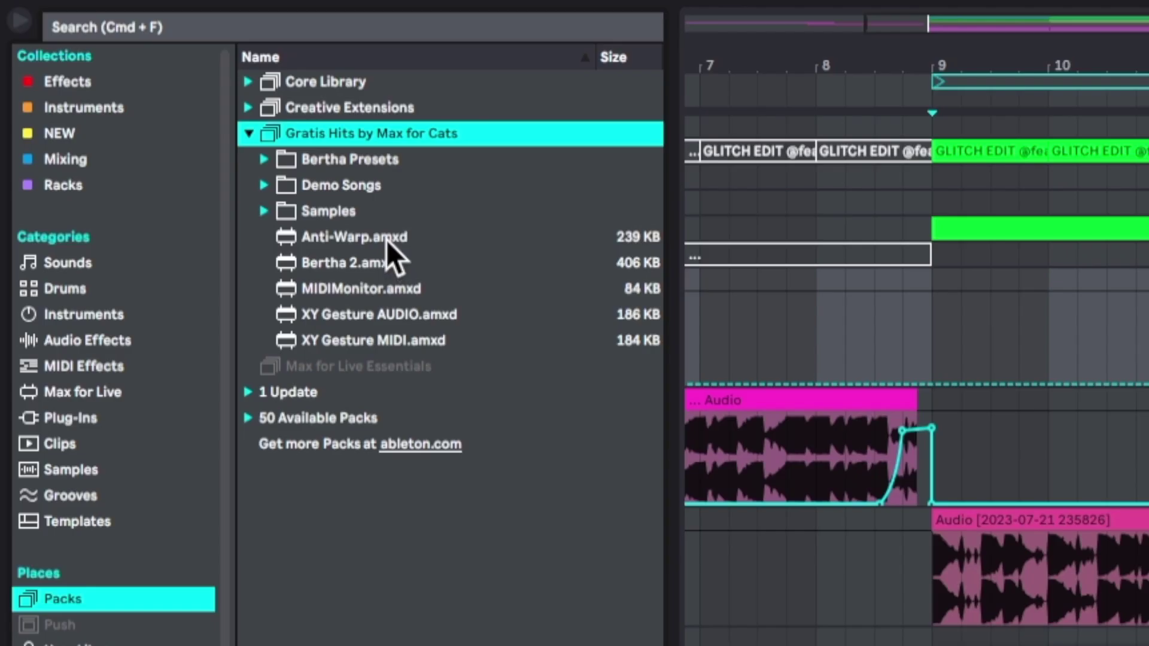
Record a resampled clip and copy it into Audio 3's second slot.
left_click_drag(387, 239, 398, 458)
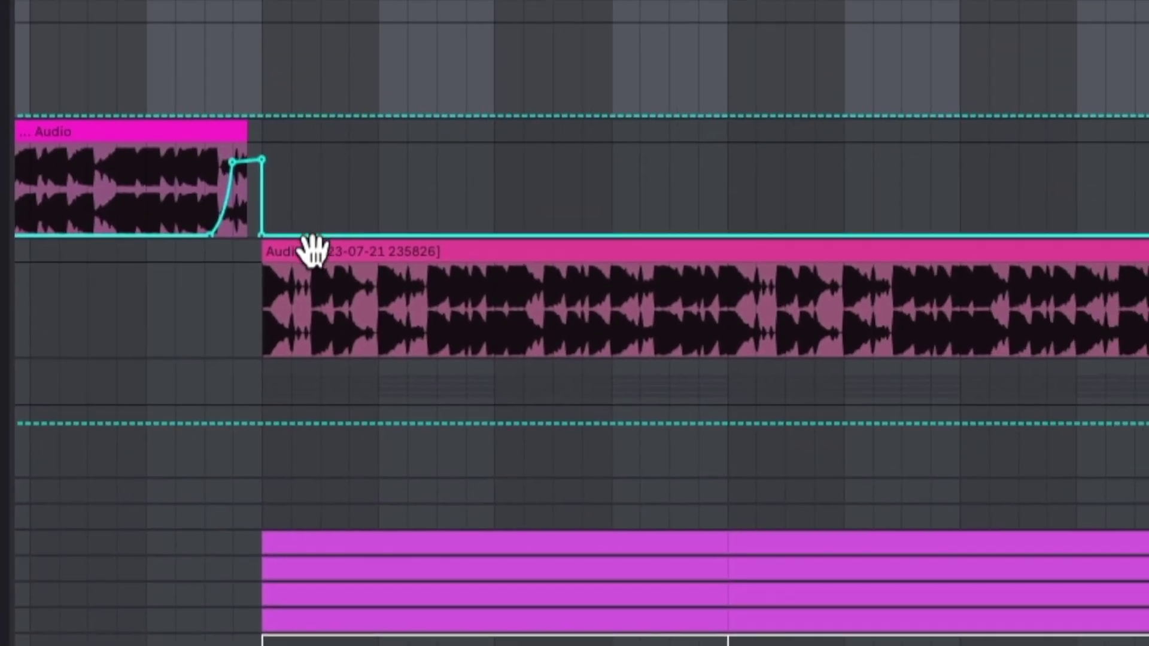
key("Tab")
left_click_drag(311, 248, 615, 125)
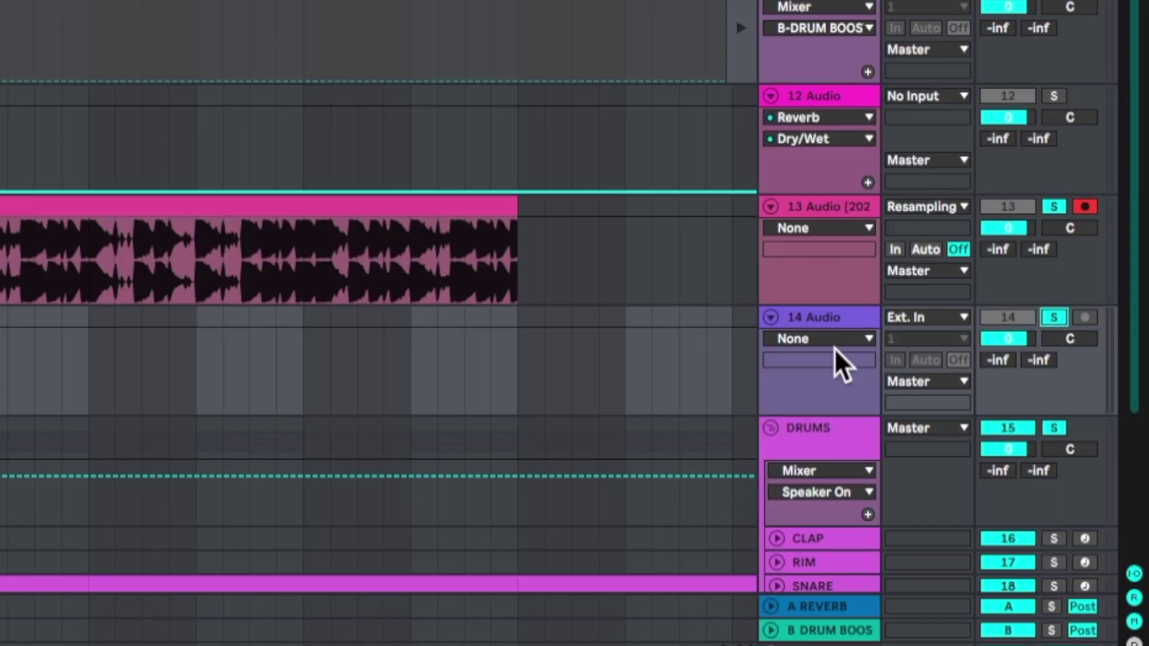
Set track 14 Audio's input from Ext. In to Resampling and arm it.
left_click(927, 318)
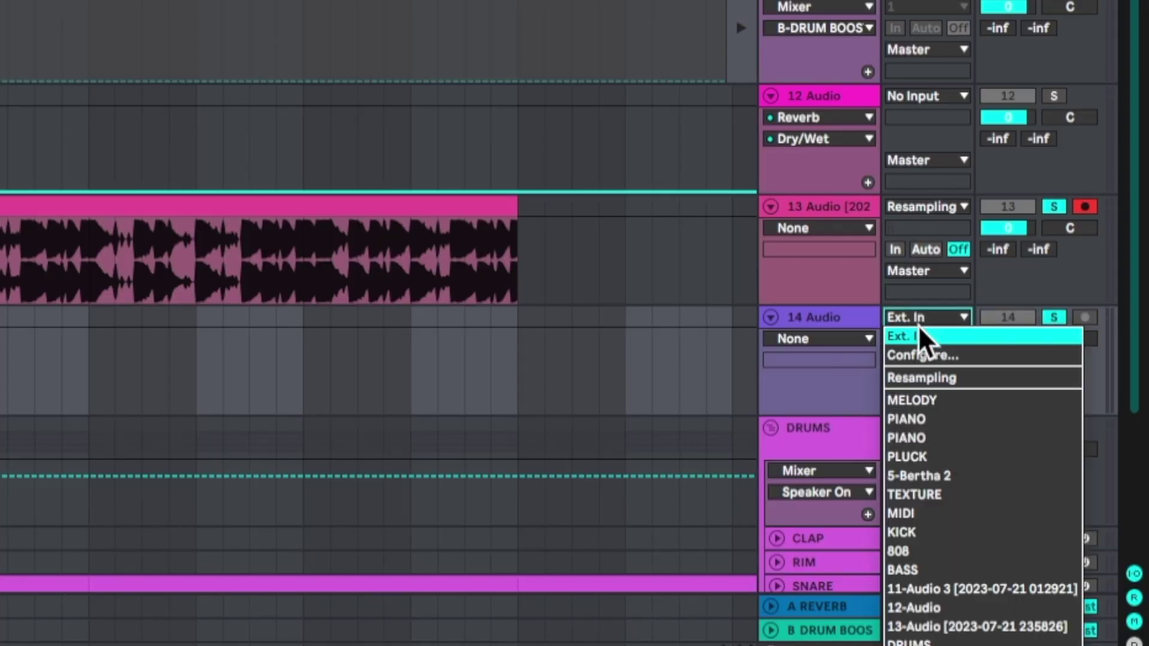
left_click(924, 378)
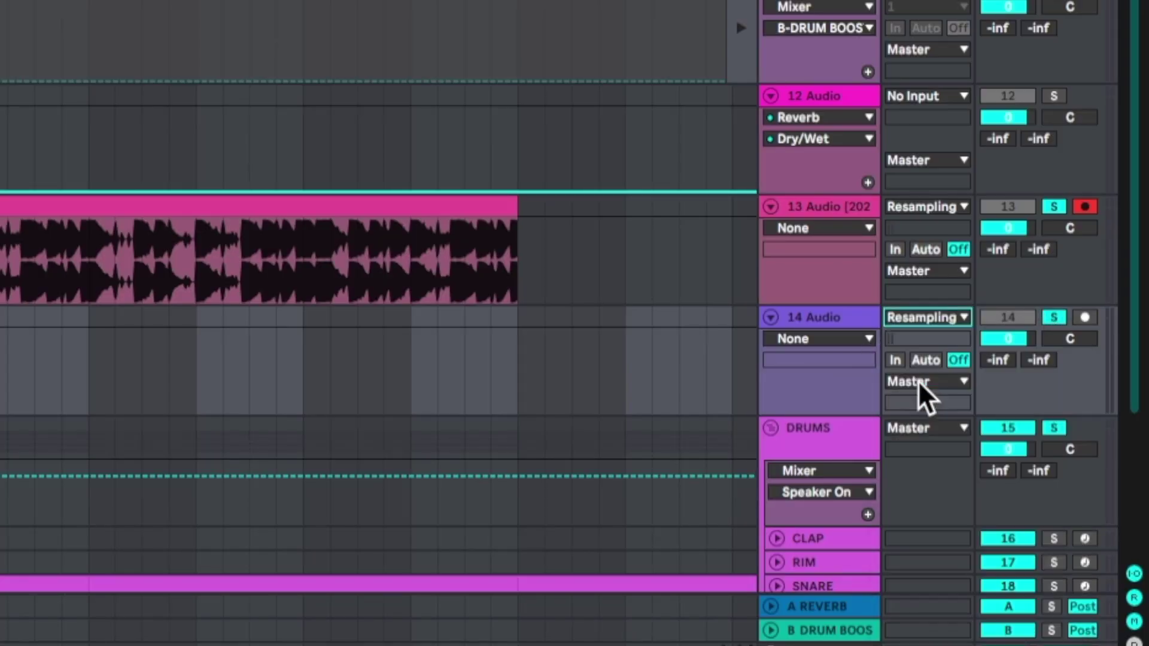
left_click(1085, 319)
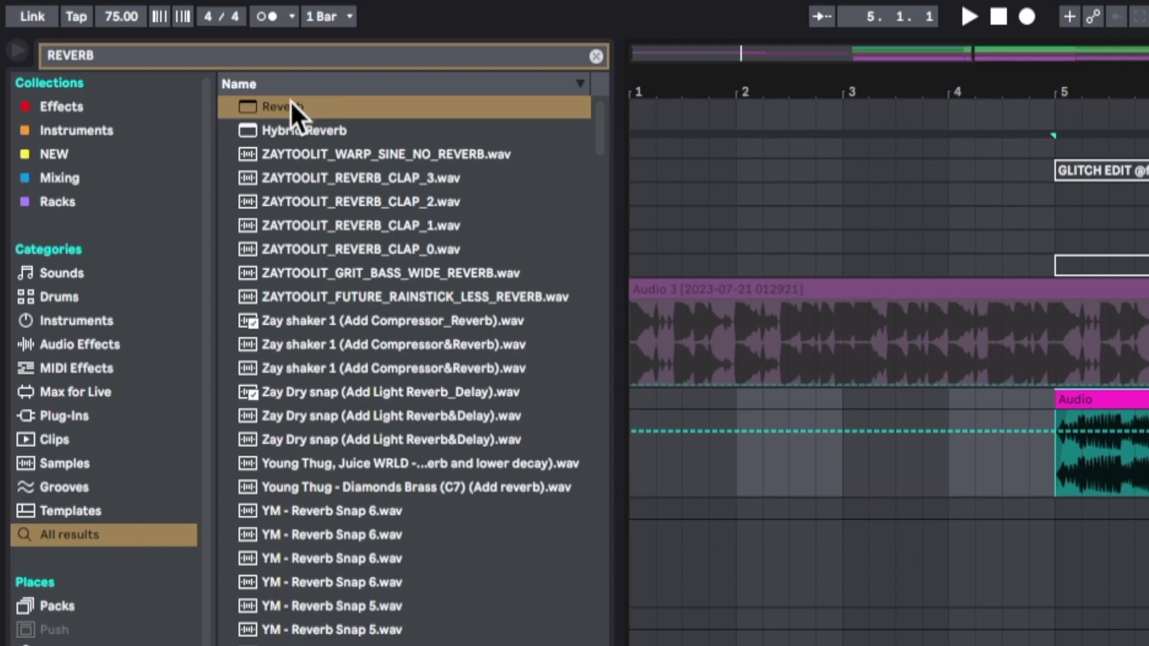
Add a Reverb to the resampled track and shape its automation: 0%, curved rise, 83%.
left_click_drag(295, 111, 567, 491)
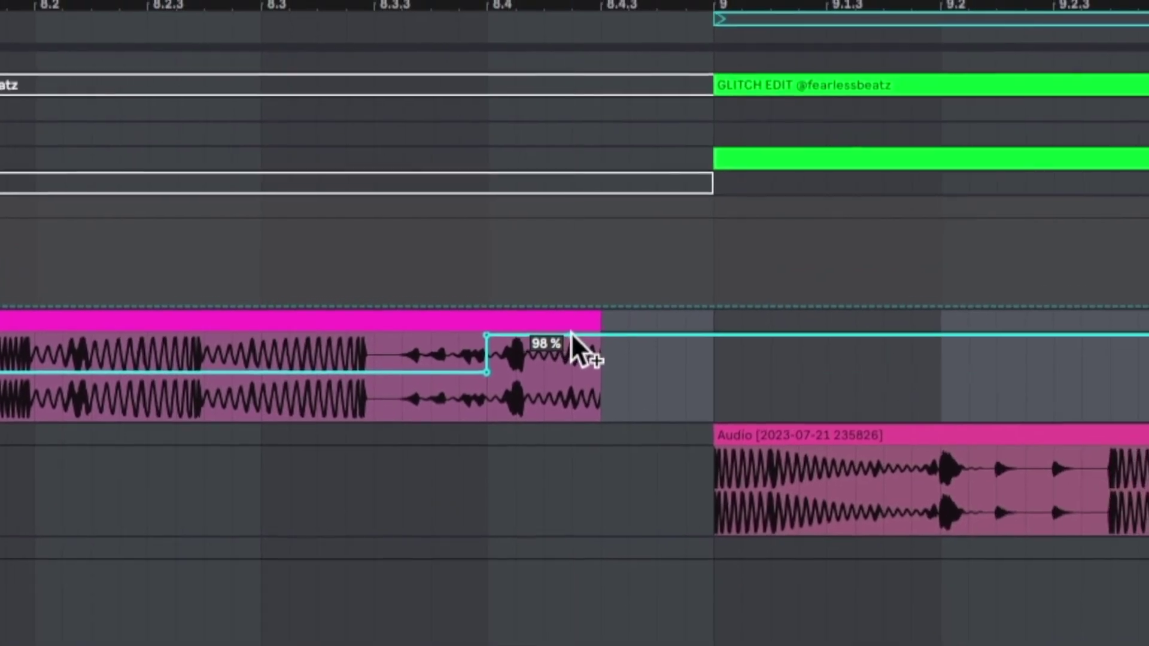
left_click_drag(495, 338, 623, 393)
left_click_drag(515, 372, 514, 419)
left_click_drag(435, 404, 742, 308)
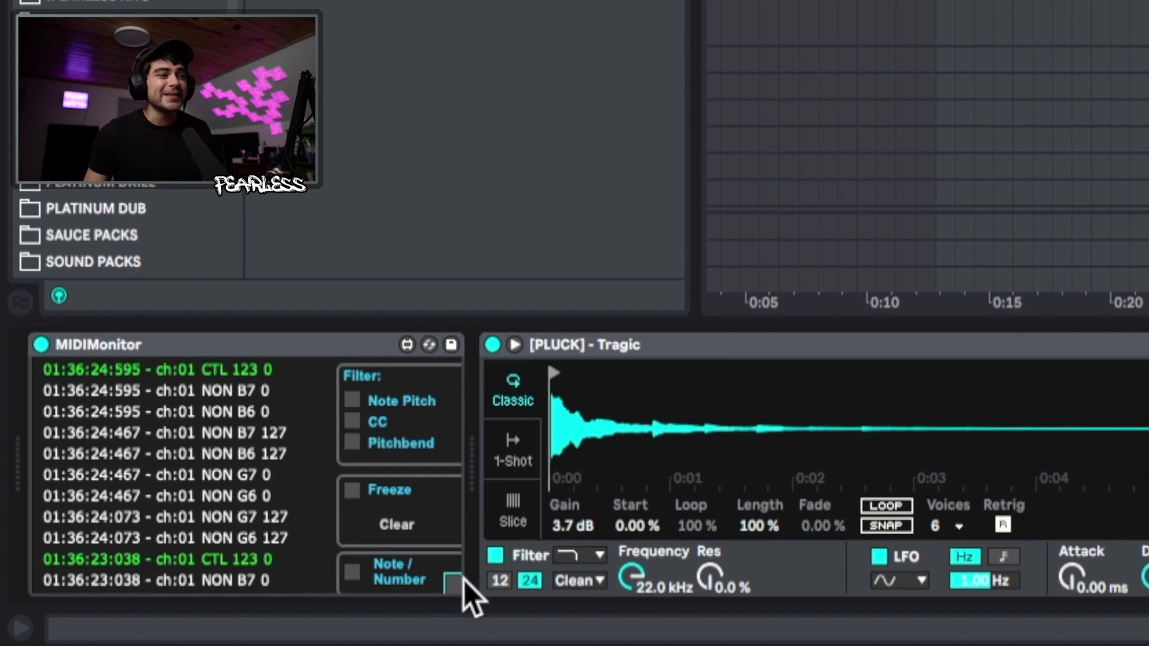
Switch MIDI Monitor to its animation visualizer and load the Cheap Transistor organ preset.
left_click(455, 579)
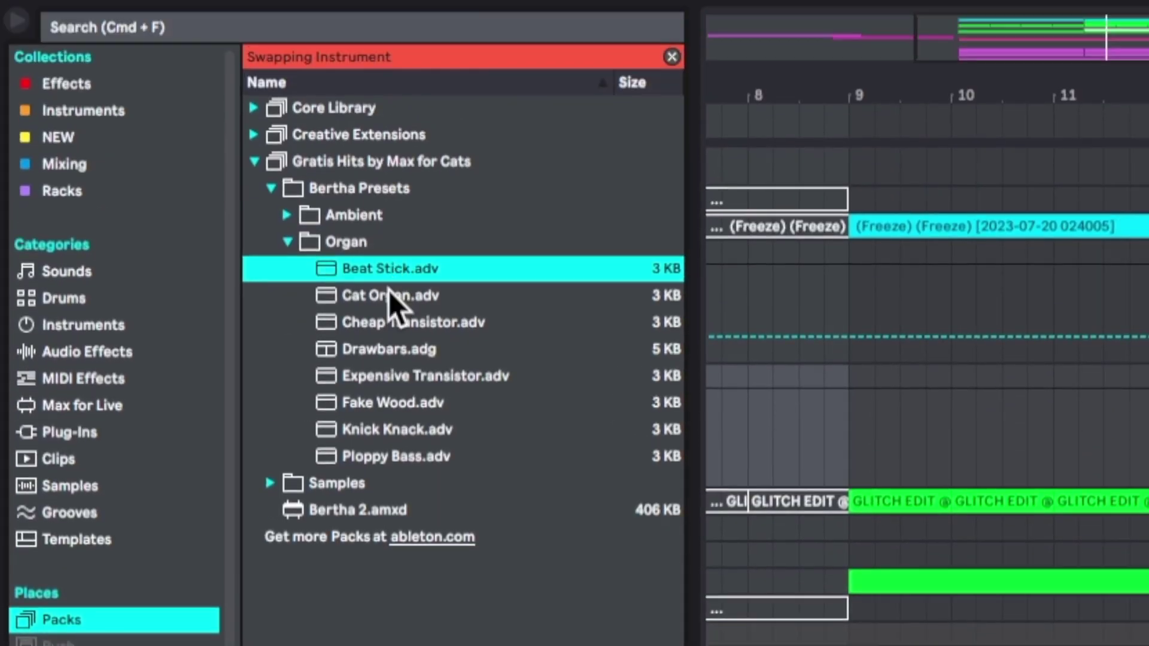
left_click(390, 291)
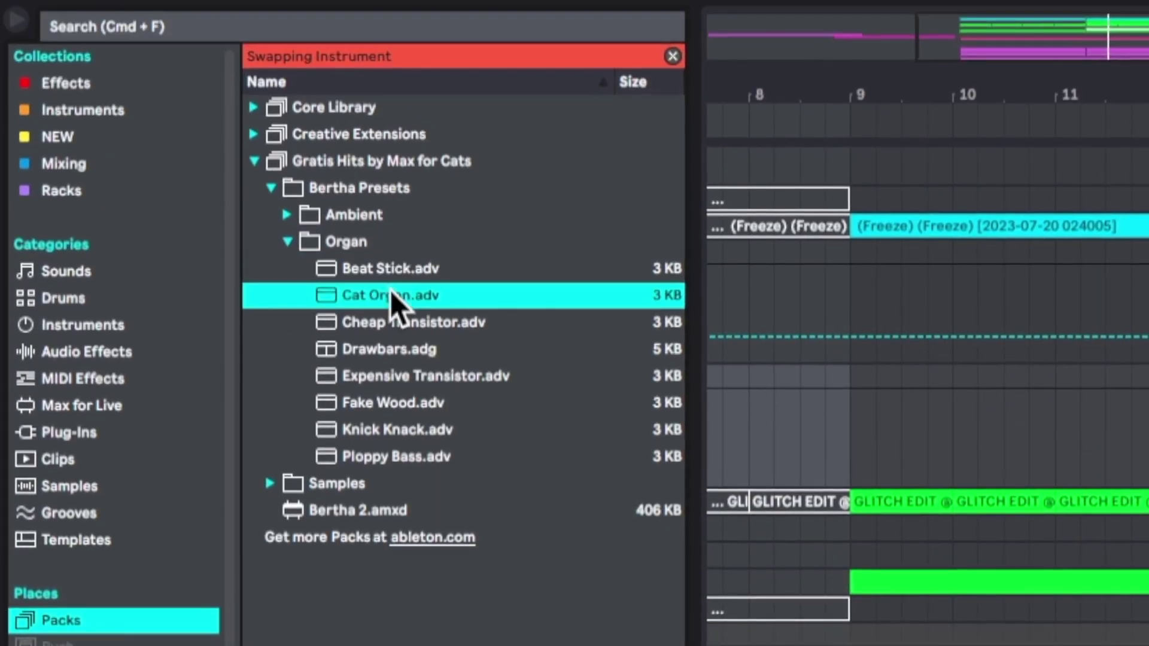
left_click(419, 320)
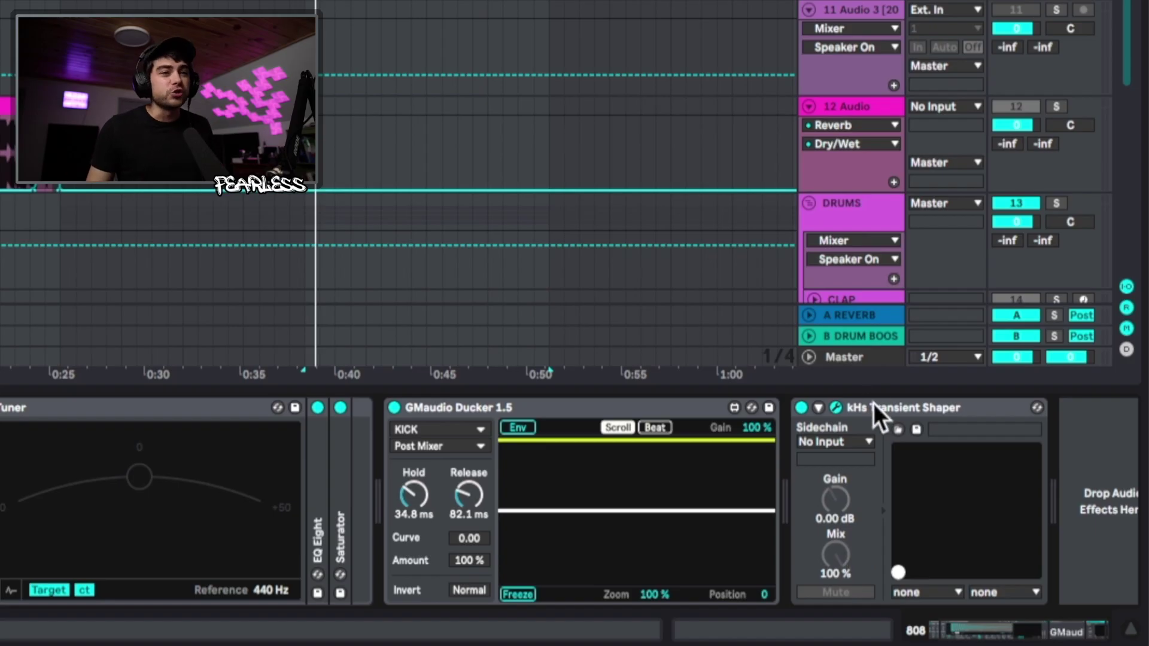
left_click(874, 404)
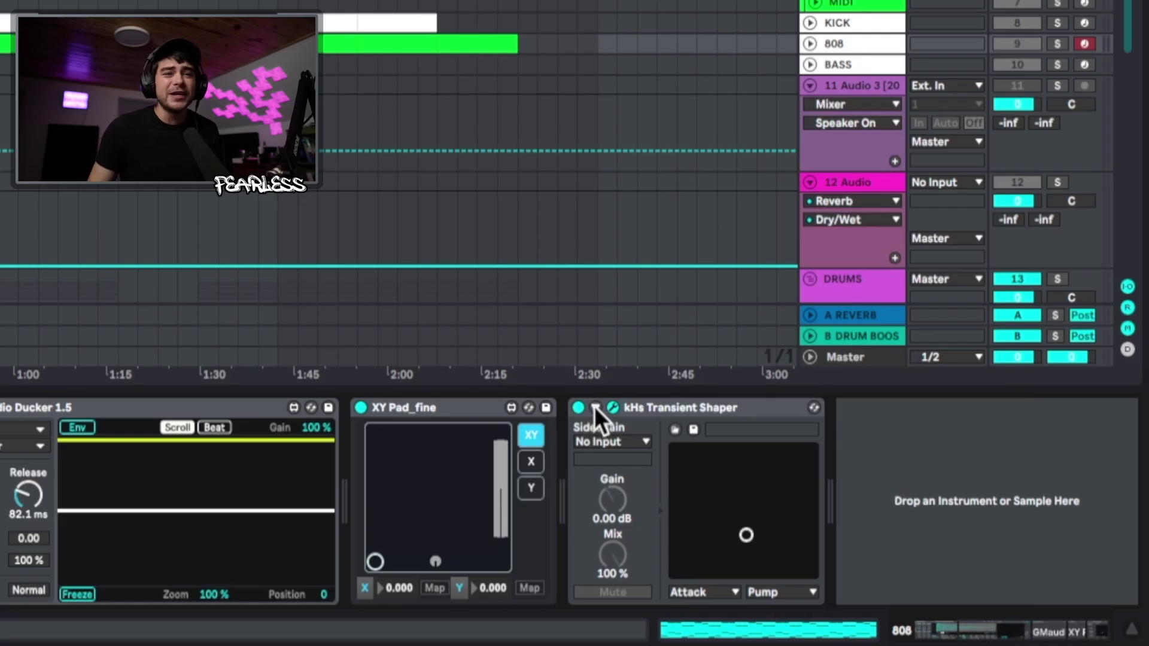
left_click(981, 409)
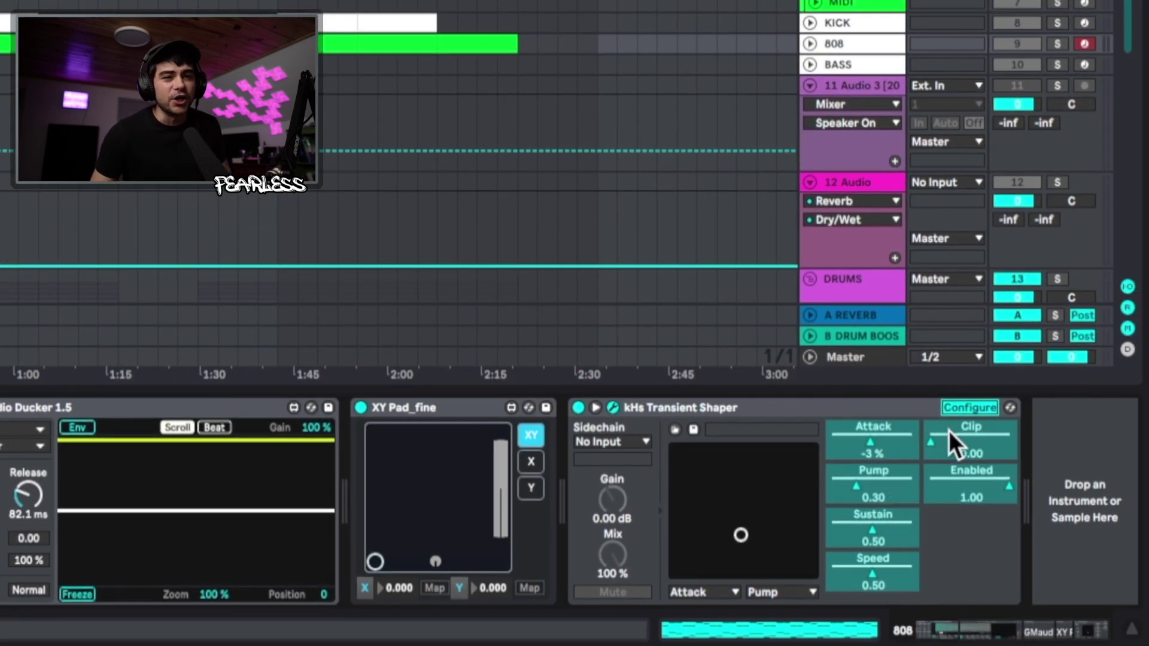
left_click(972, 406)
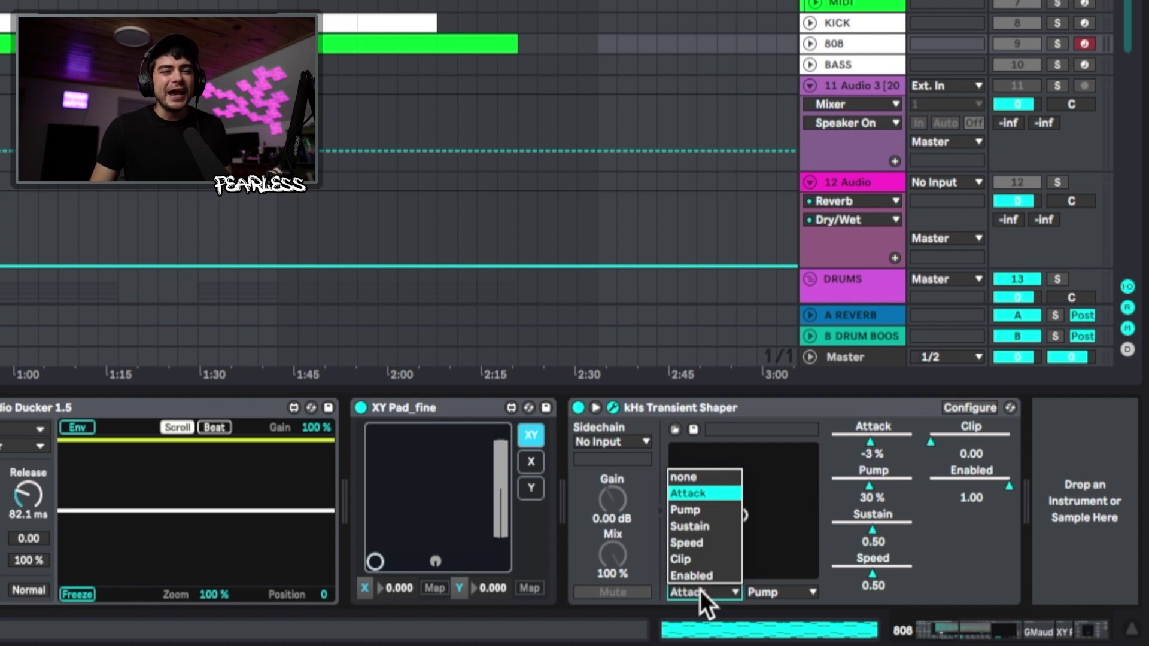
left_click(710, 530)
left_click(762, 590)
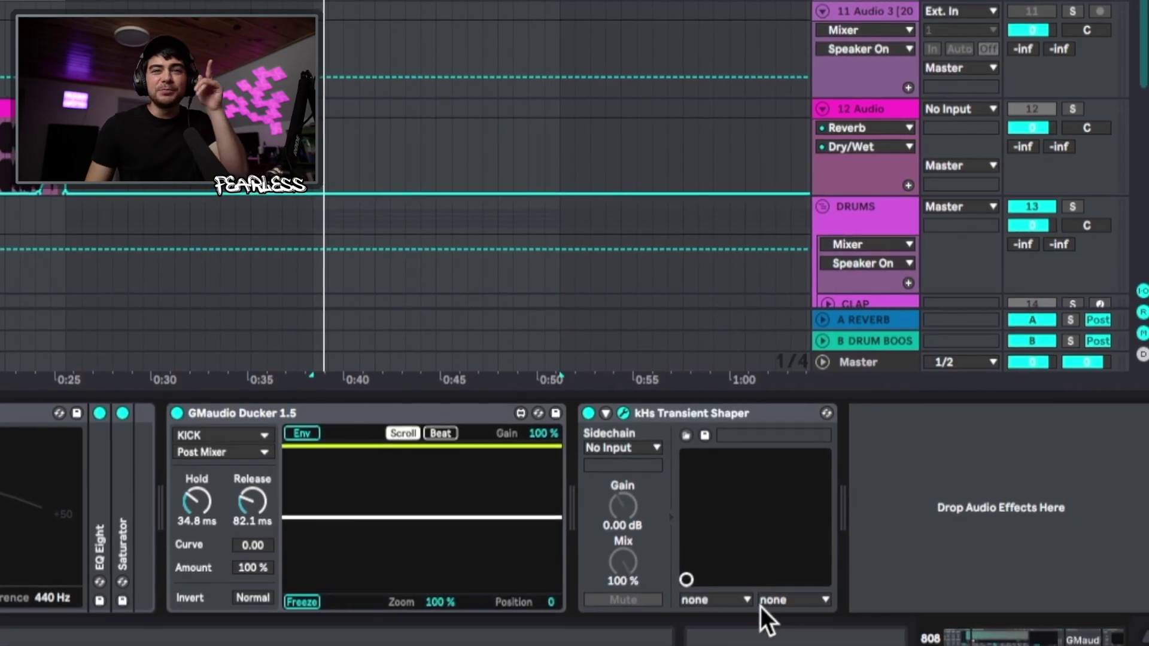
Assign Attack to the Transient Shaper XY pad's first axis and Pump to its second.
left_click(748, 600)
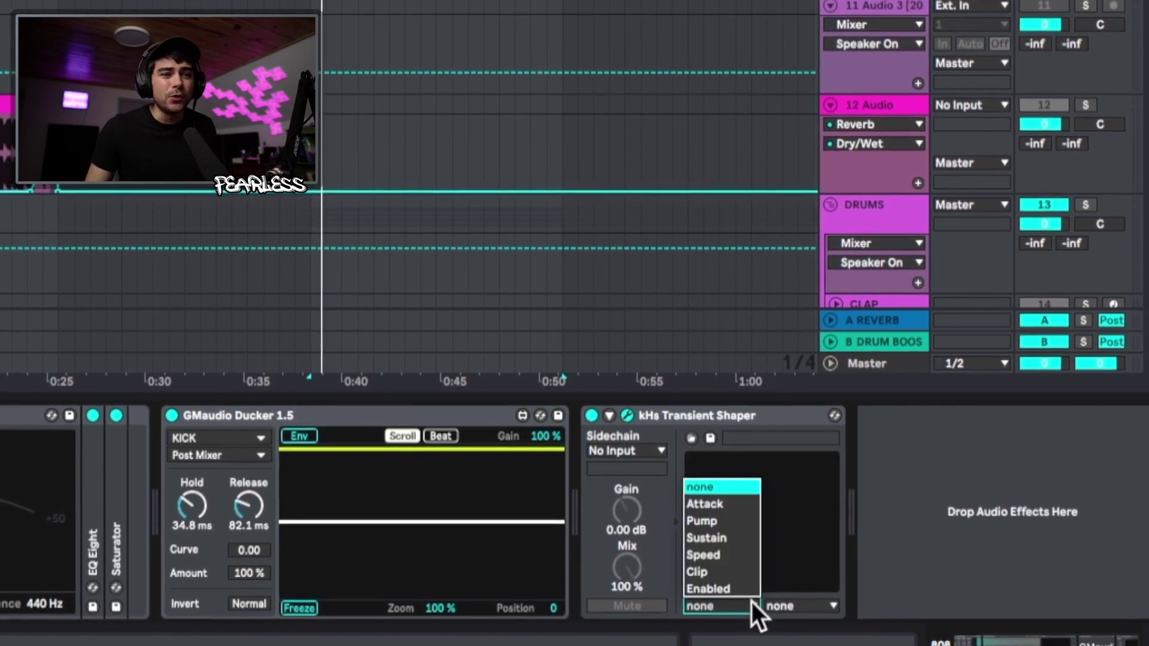
left_click(738, 506)
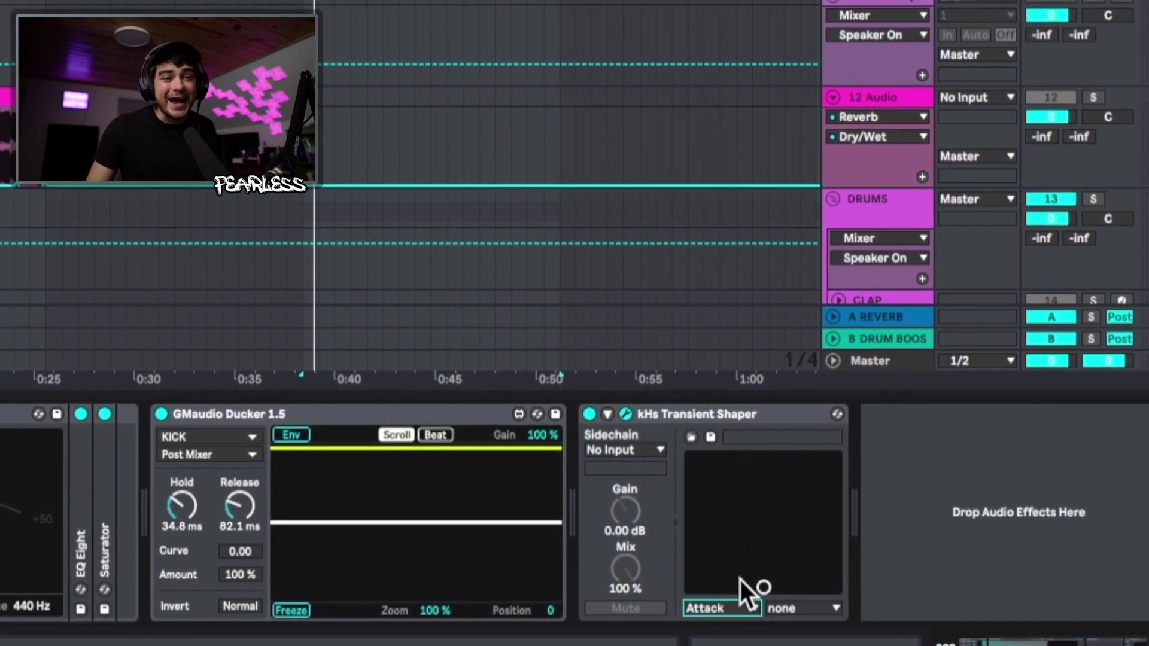
left_click(788, 604)
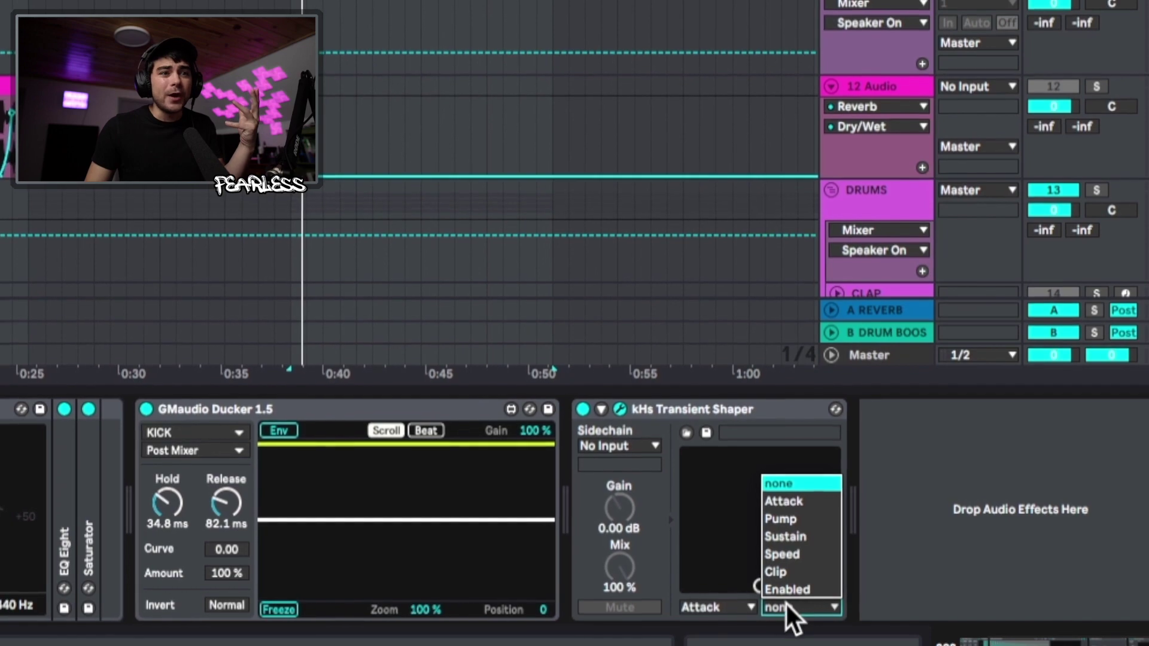
left_click(785, 519)
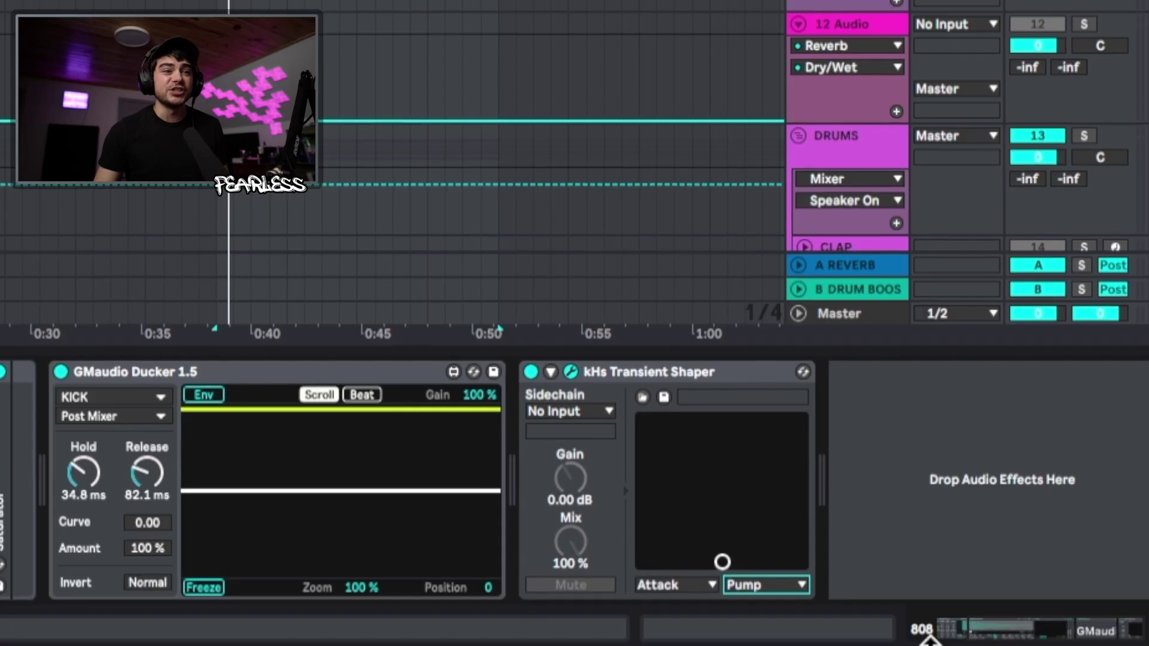
Play the arrangement while sweeping the XY pad point up and toward the lower right.
left_click_drag(711, 556, 742, 429)
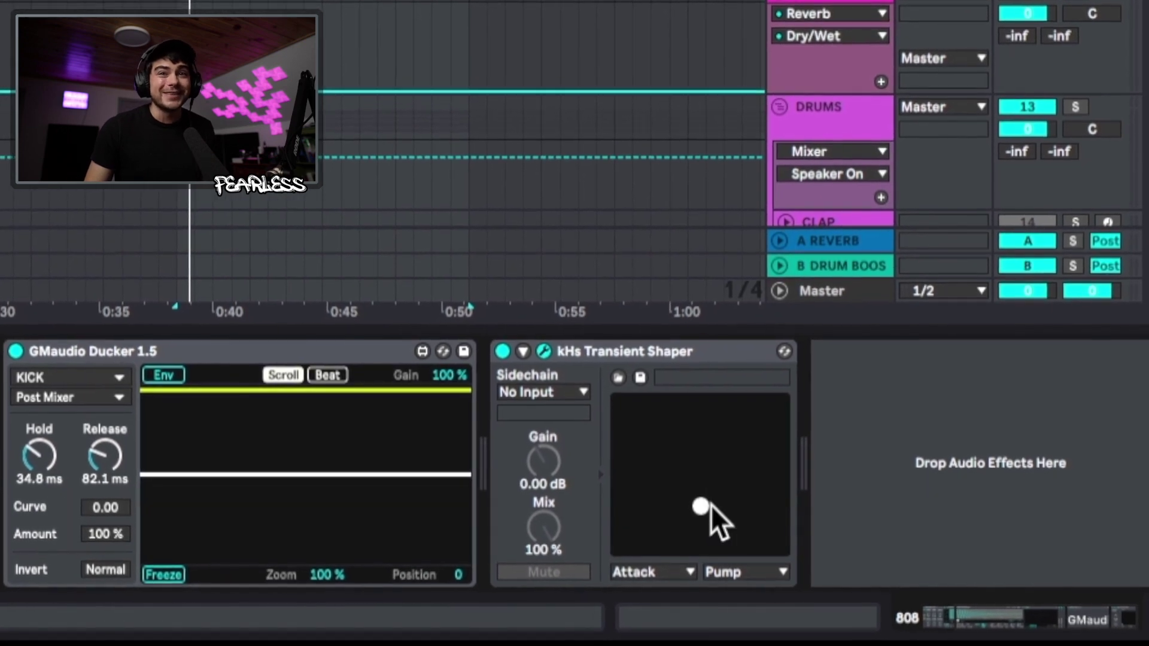
key("space")
left_click_drag(705, 500, 707, 402)
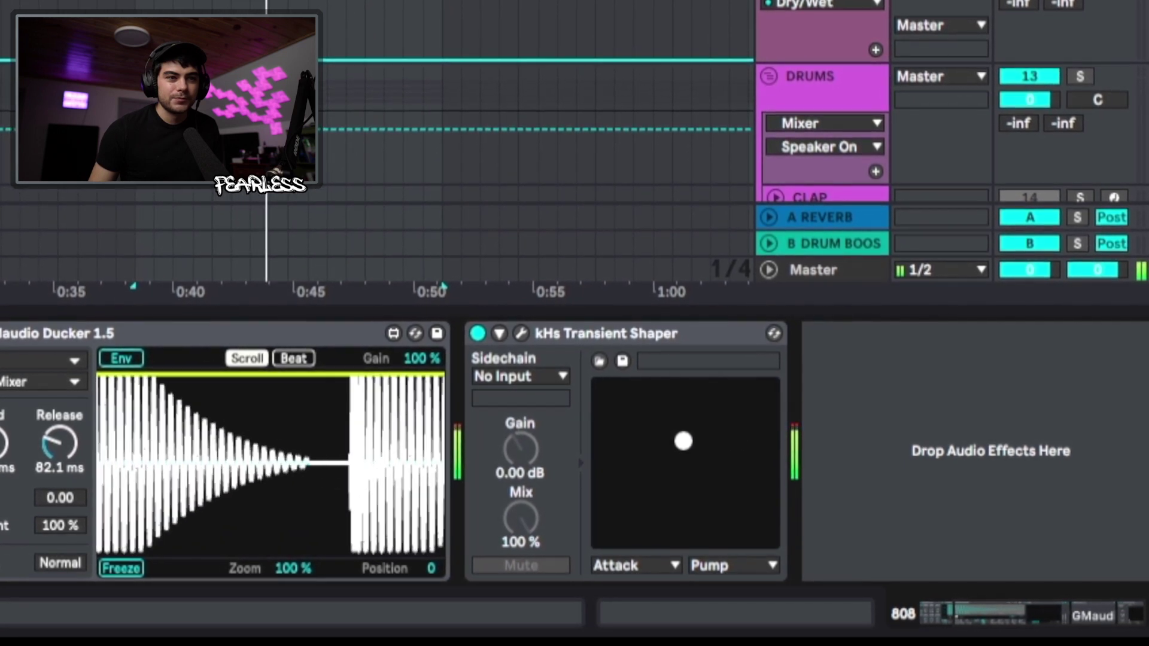
left_click_drag(638, 413, 716, 495)
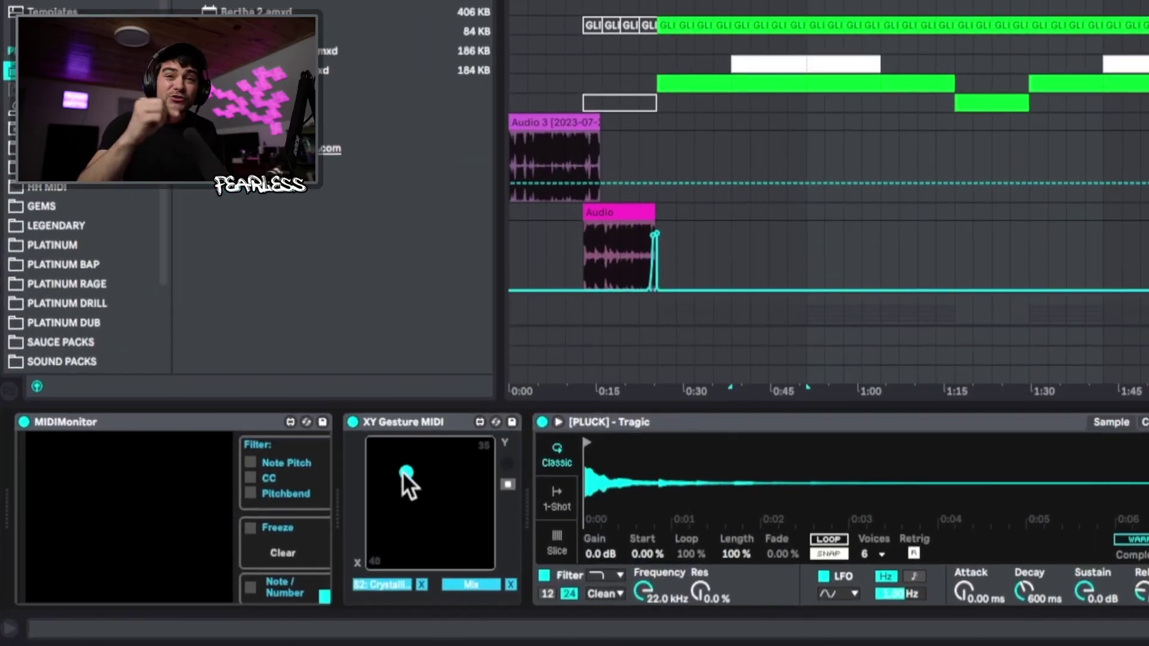
Draw a gesture on the XY Gesture MIDI pad and set it to replay automatically.
left_click_drag(402, 471, 394, 527)
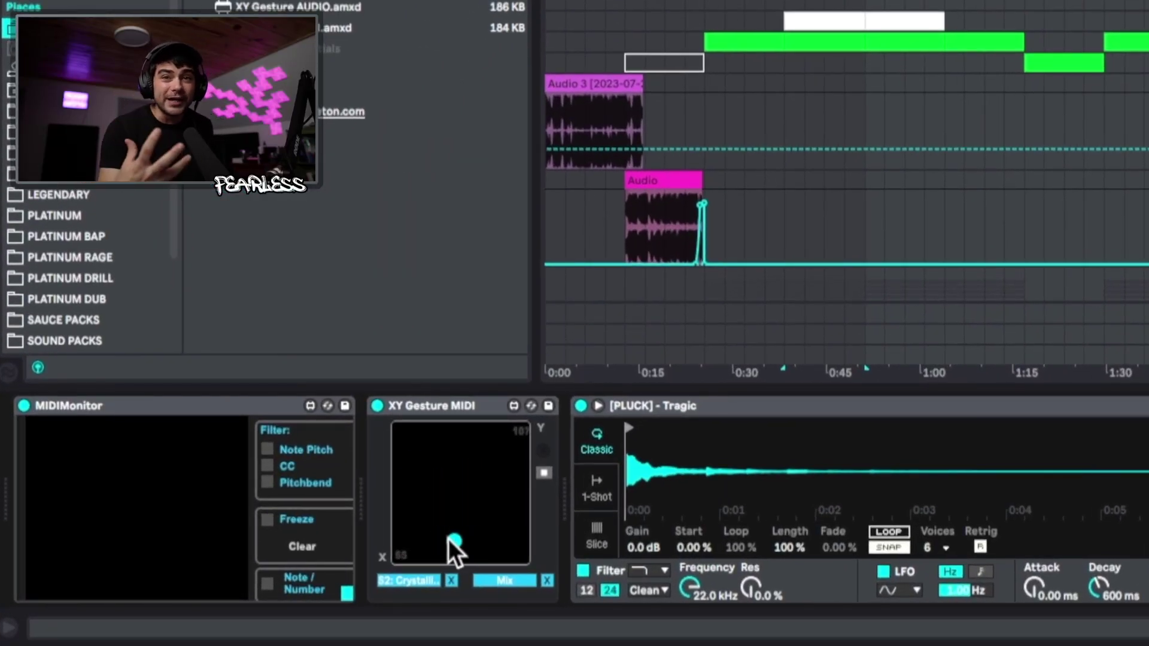
left_click(545, 473)
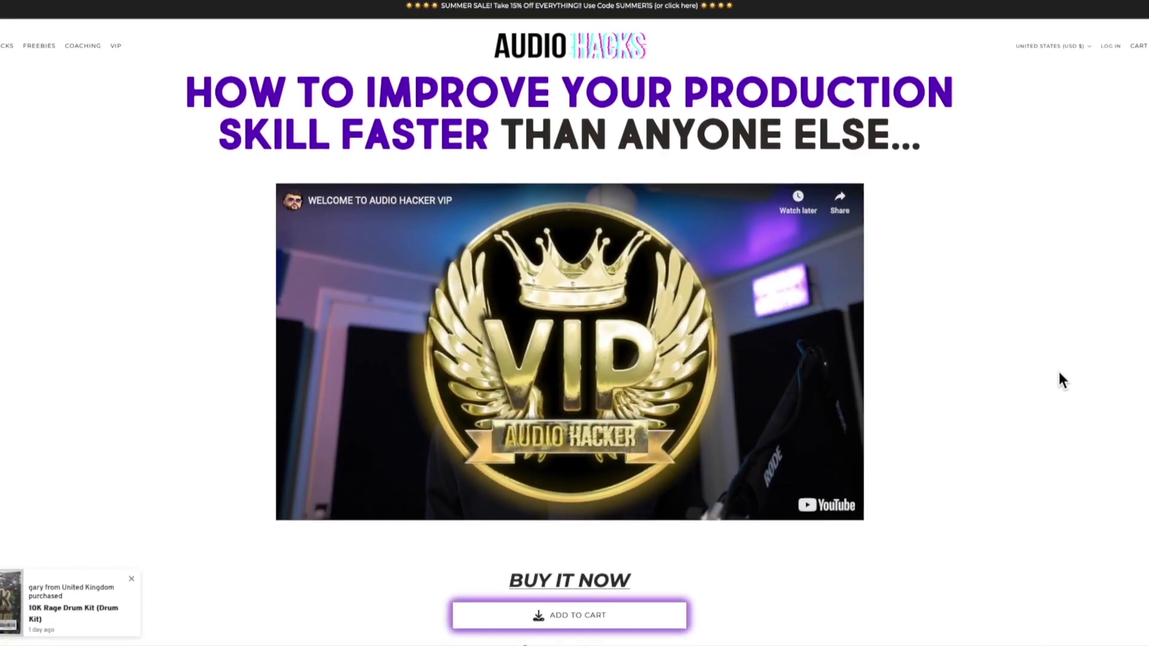
Scroll the Audio Hacker VIP page past the included items and bonuses to the 'Let's add this all up' price summary.
scroll(1059, 374, "down", 5)
scroll(1071, 416, "down", 4)
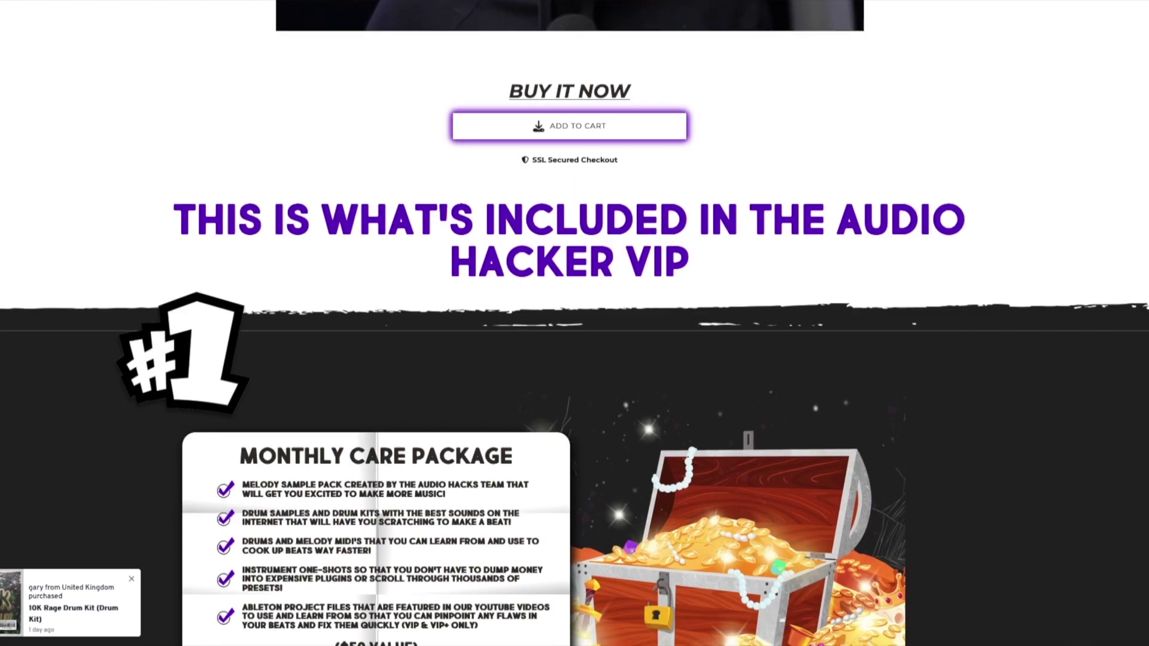
scroll(574, 324, "down", 20)
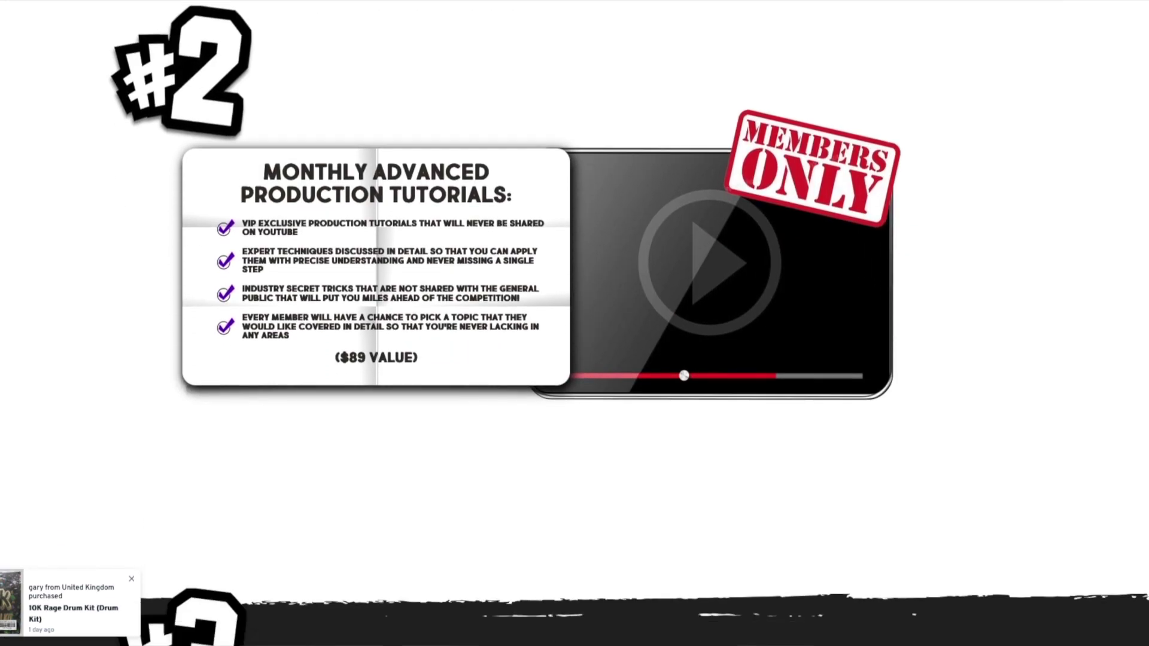
scroll(575, 323, "down", 19)
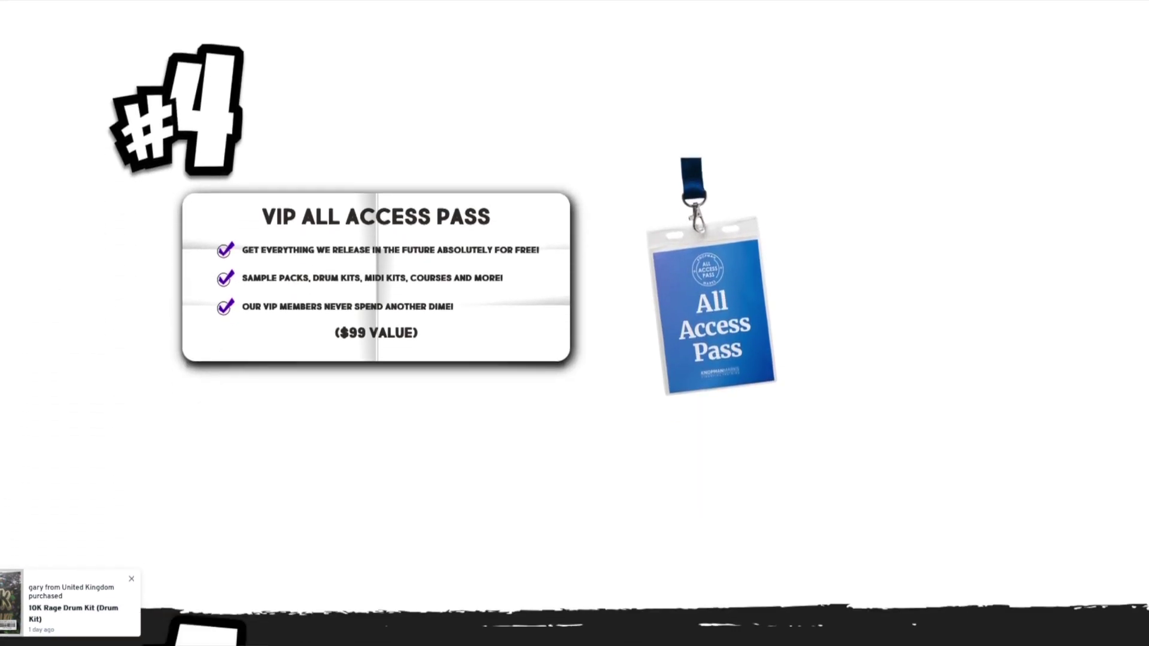
scroll(575, 323, "down", 20)
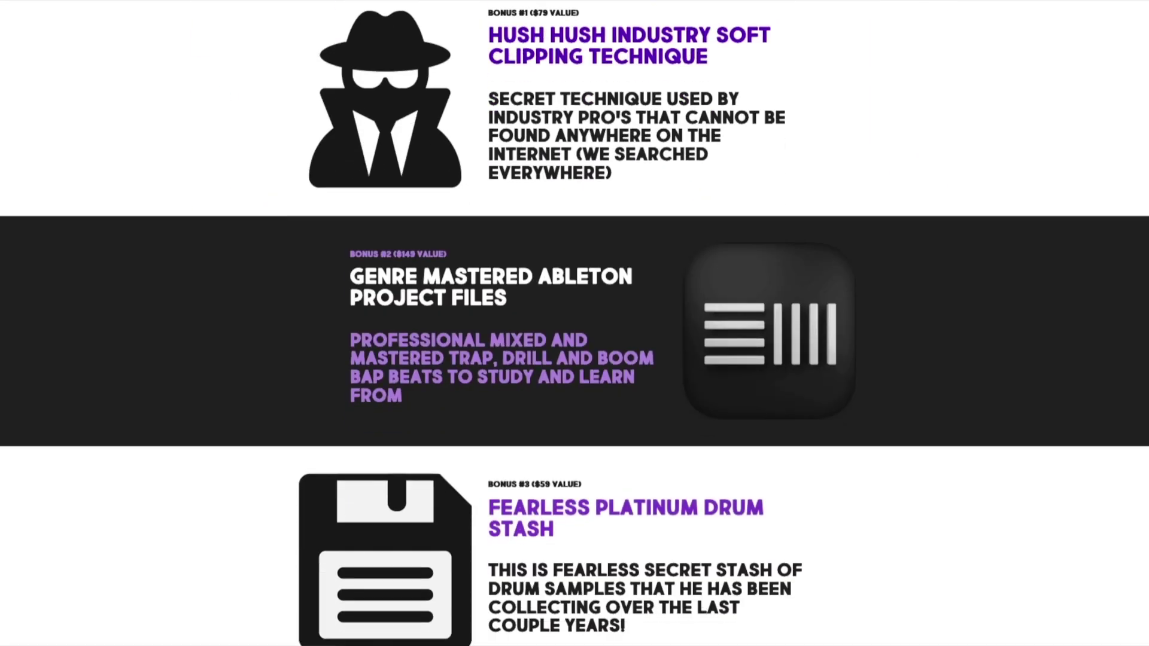
scroll(574, 323, "down", 15)
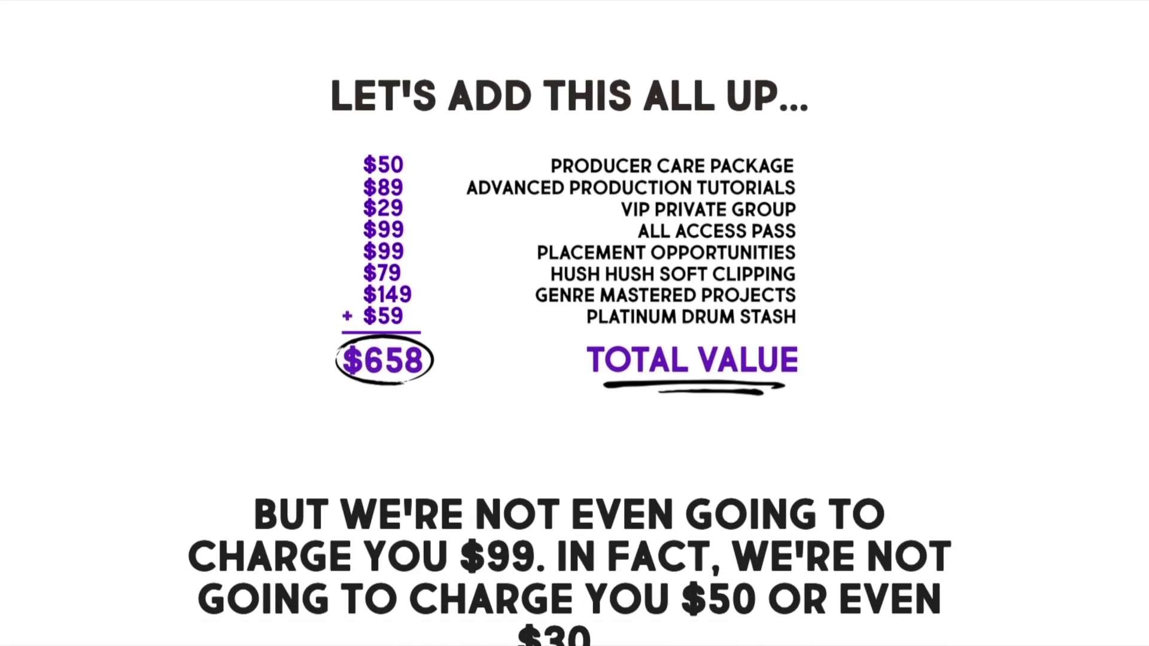
scroll(574, 323, "down", 8)
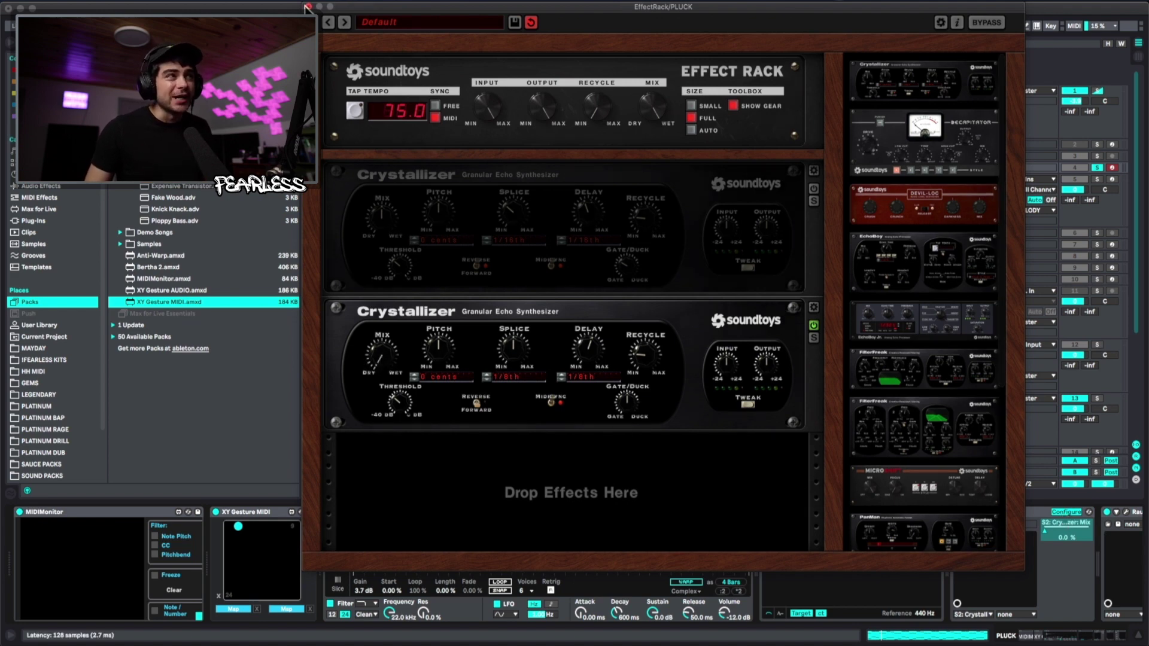
Close the Soundtoys Effect Rack window and bring the Raum reverb and Pro-Q 3 into view.
key("ctrl+alt+p")
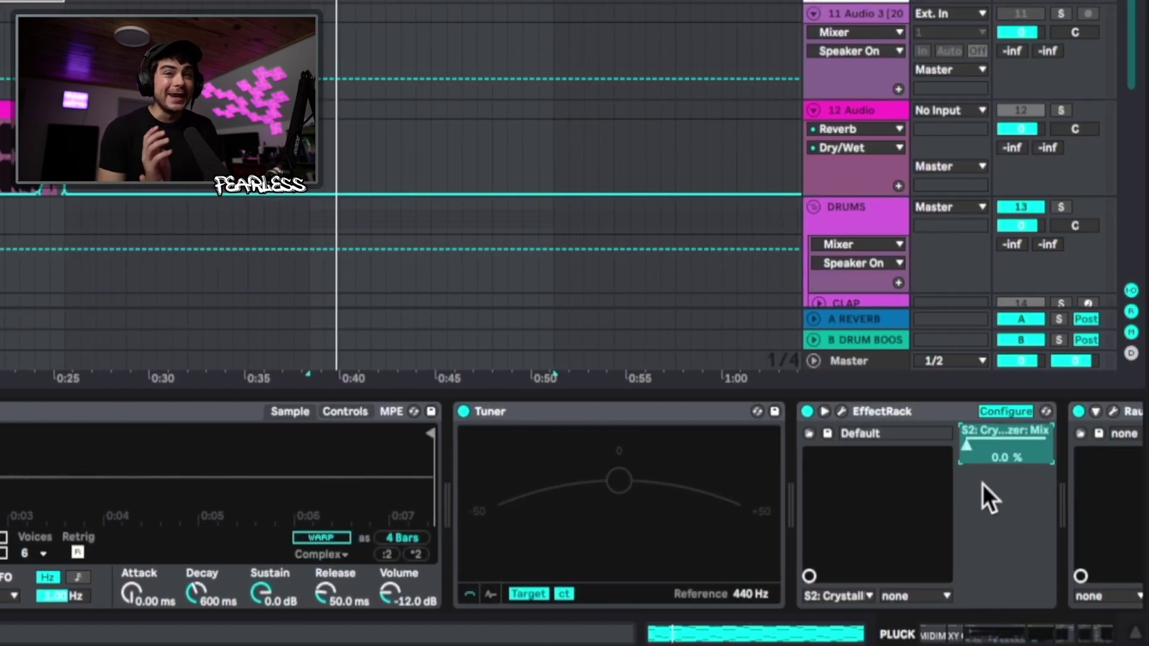
scroll(983, 484, "right", 10)
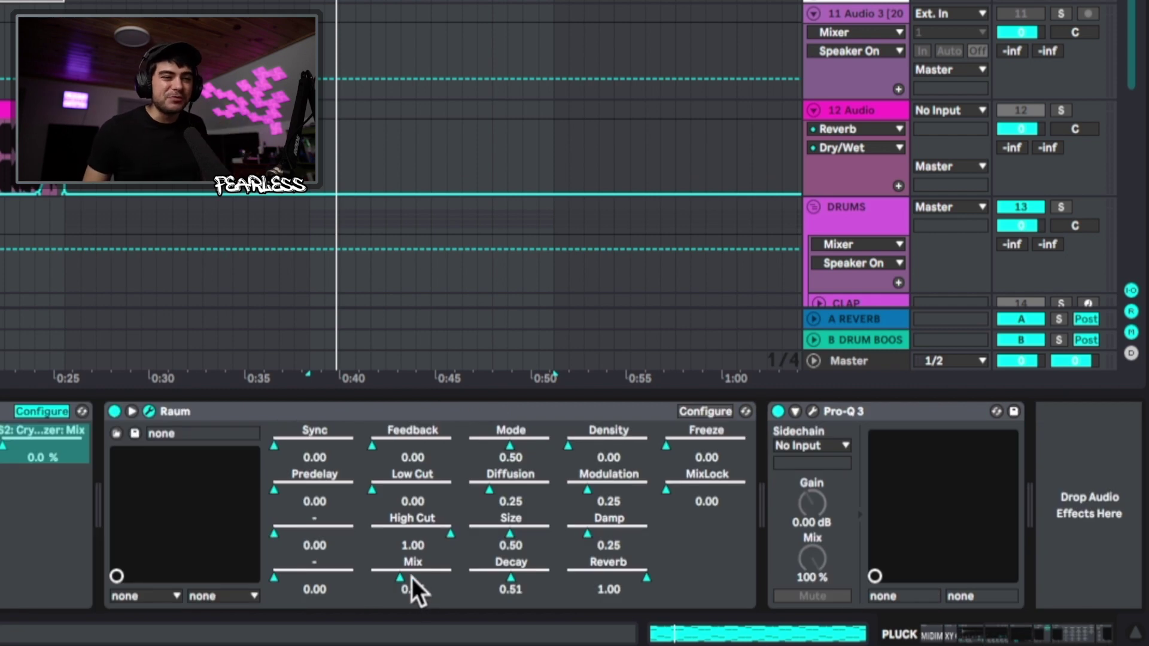